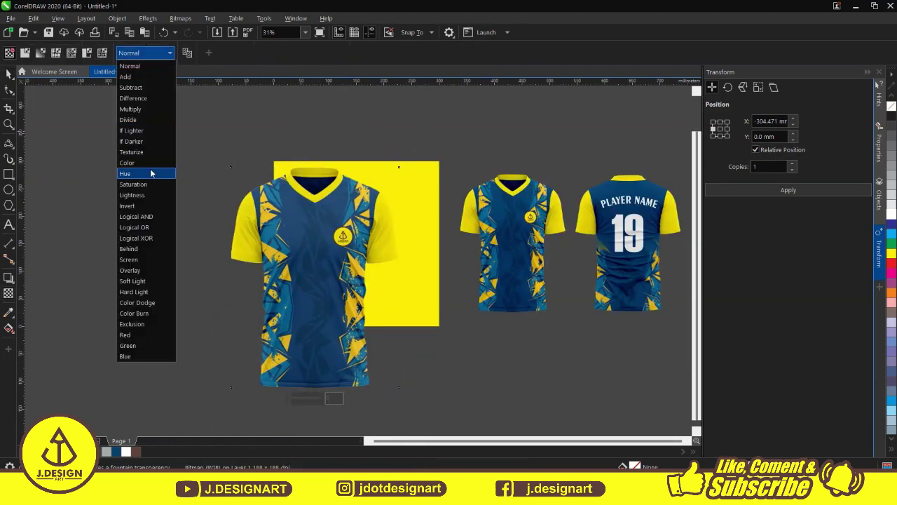
- Import the white V-neck front-and-back mockup PNG from the MOCKUP folder beside the yellow square
click(151, 173)
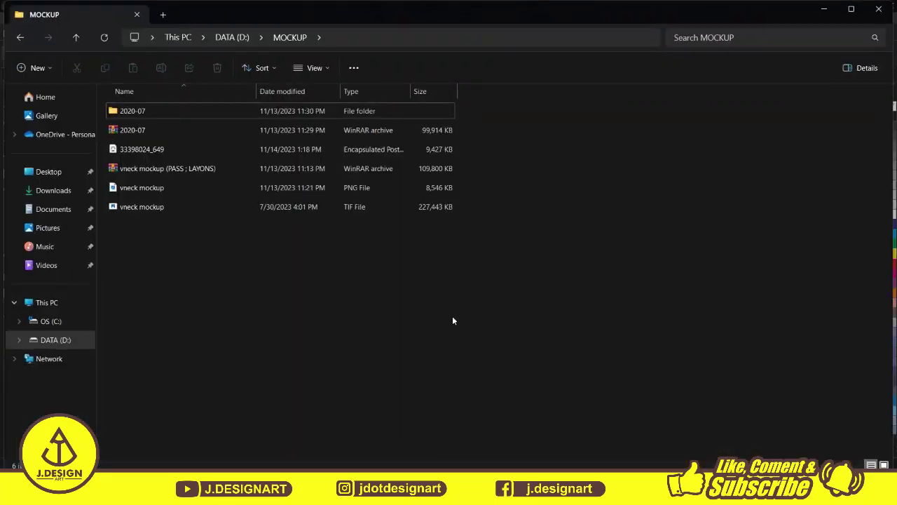
click(167, 188)
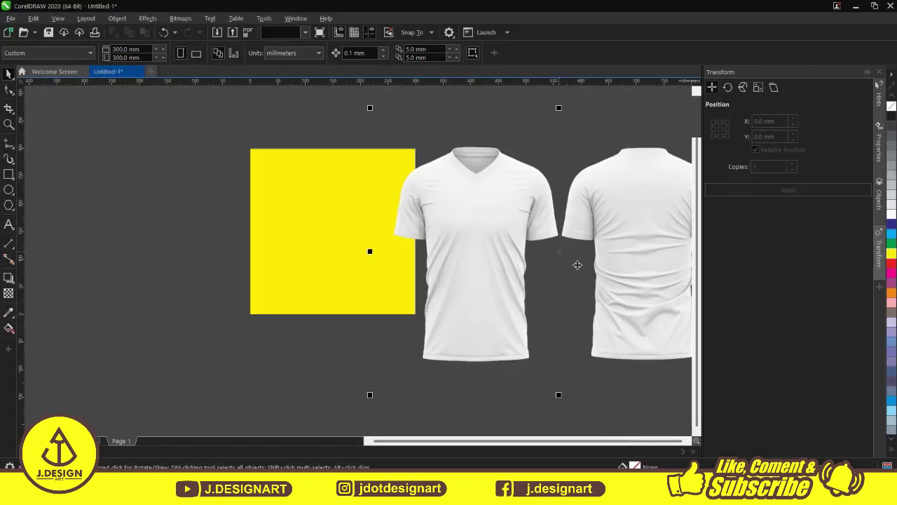
- Place the mockup and frame the back and front shirts with matching rectangles
click(360, 273)
key(F6)
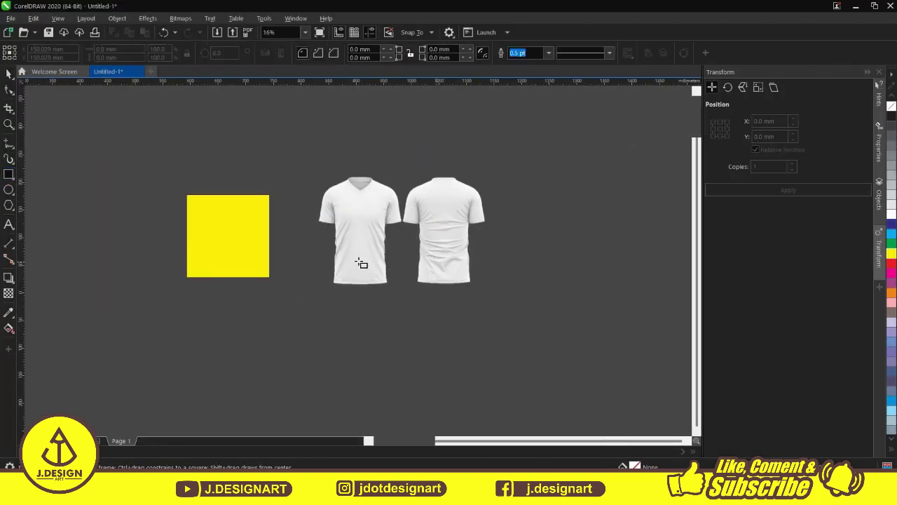
drag(457, 311, 459, 311)
scroll(420, 211, up, 1)
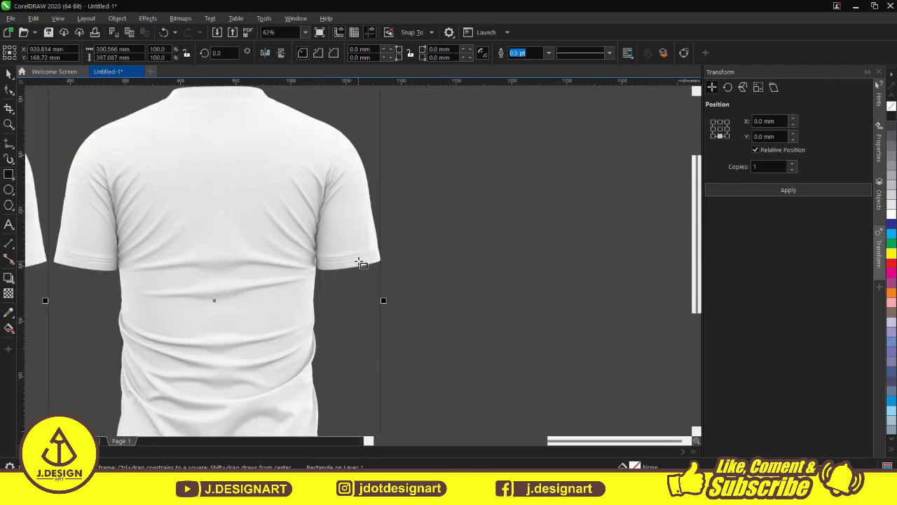
scroll(360, 263, down, 1)
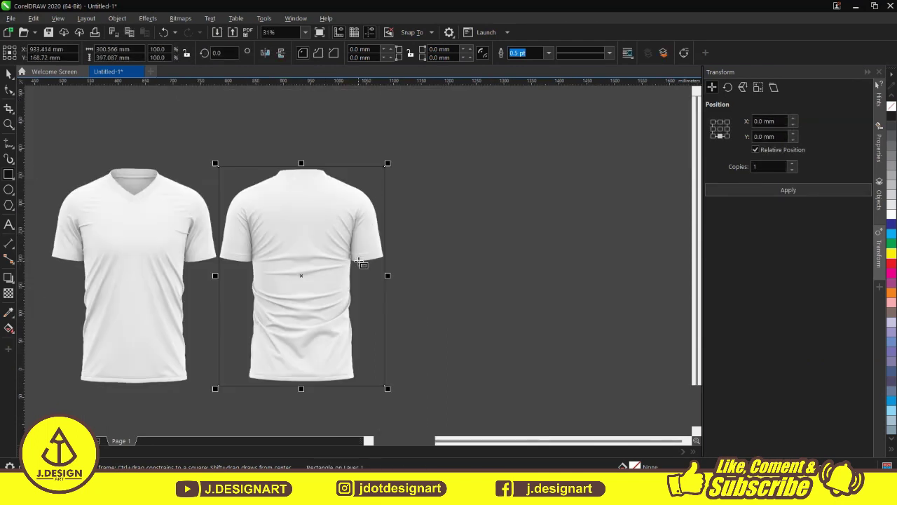
key(space)
click(168, 200)
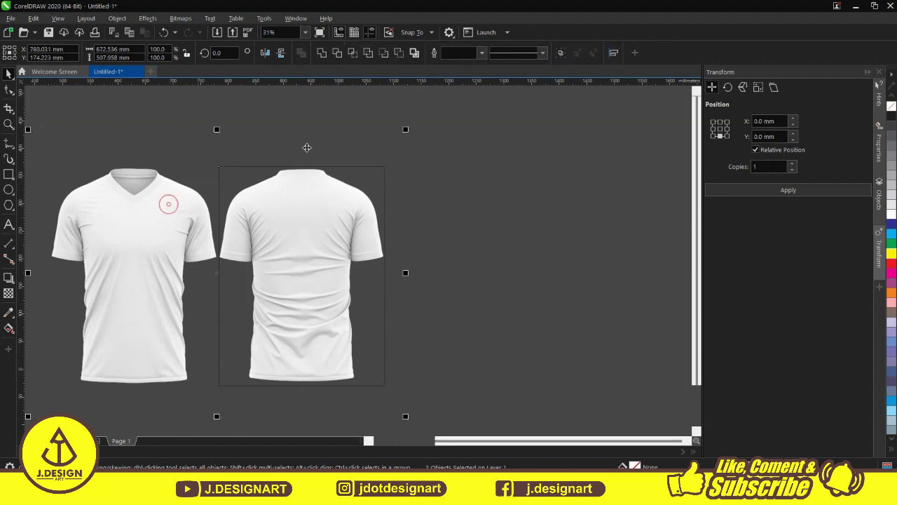
click(477, 190)
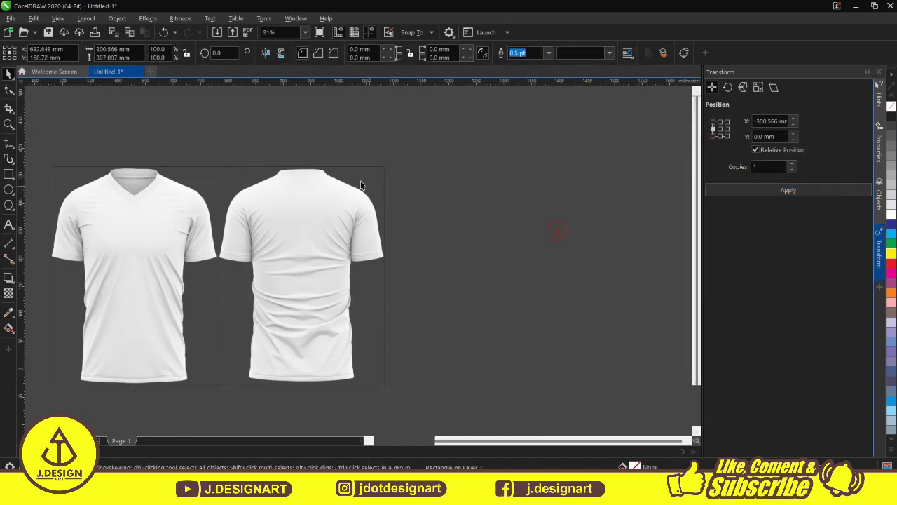
drag(387, 163, 221, 163)
- Drag the 33398024_649 EPS jersey design from the MOCKUP folder into the drawing
click(319, 156)
click(194, 198)
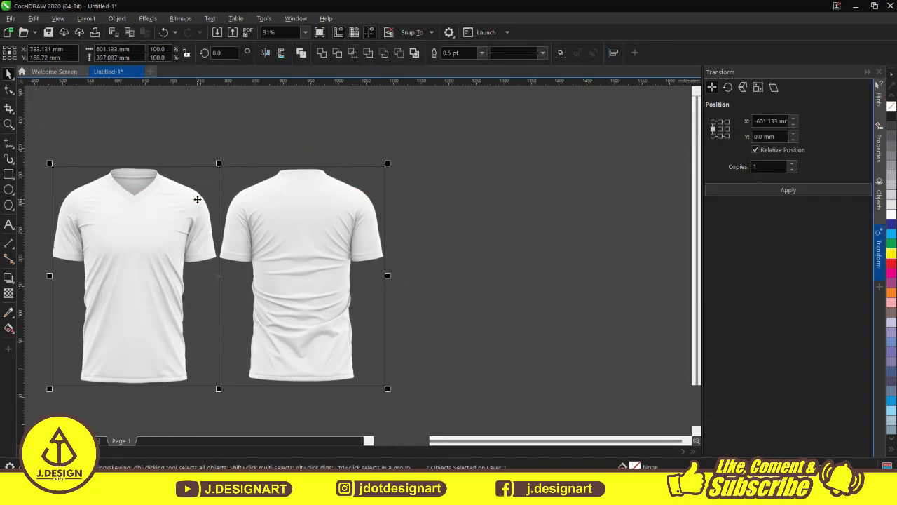
scroll(412, 322, down, 1)
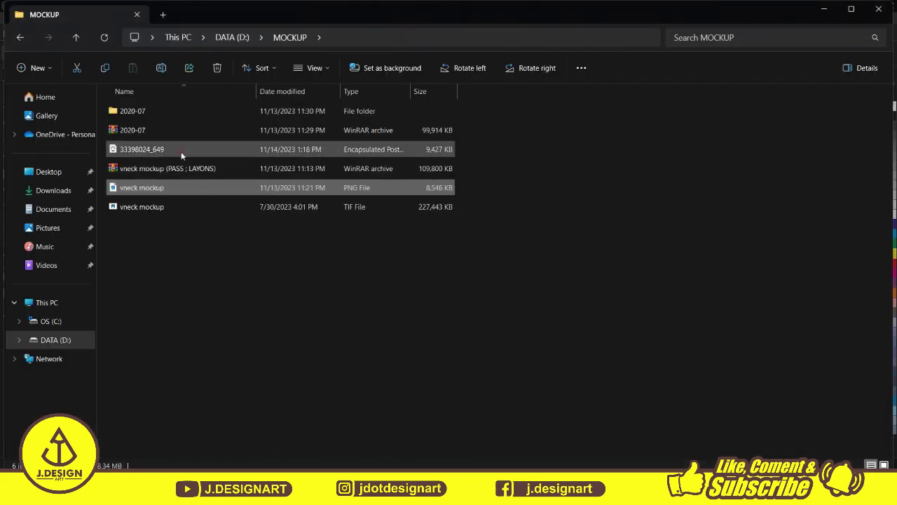
drag(180, 151, 618, 430)
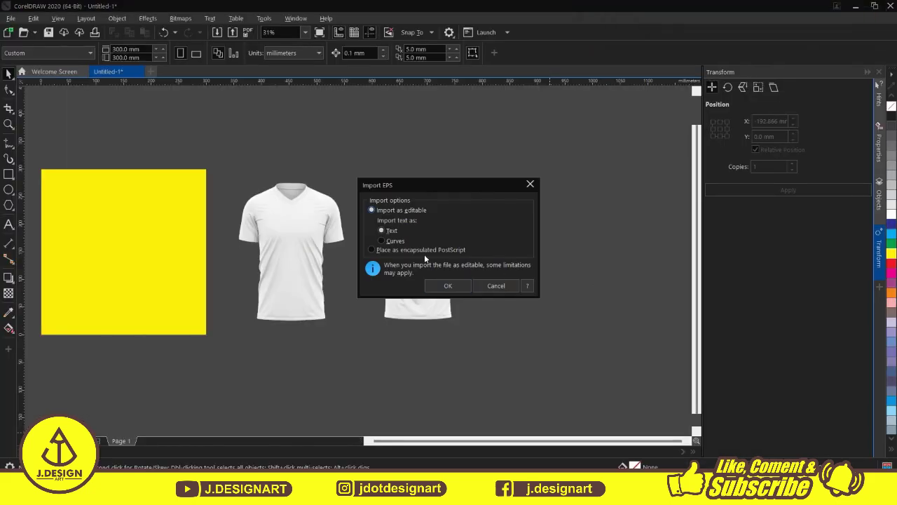
- Import the EPS jersey design as editable and place it on the page
click(448, 285)
click(468, 288)
scroll(294, 332, down, 2)
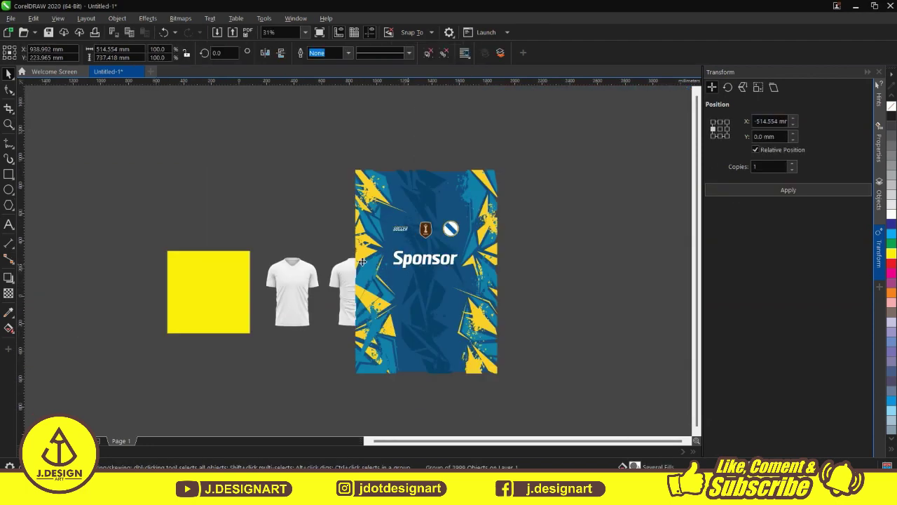
scroll(361, 261, down, 2)
click(381, 270)
scroll(382, 270, up, 2)
- Delete the Sponsor text, round badge and shield badge from the design
ctrl+click(358, 268)
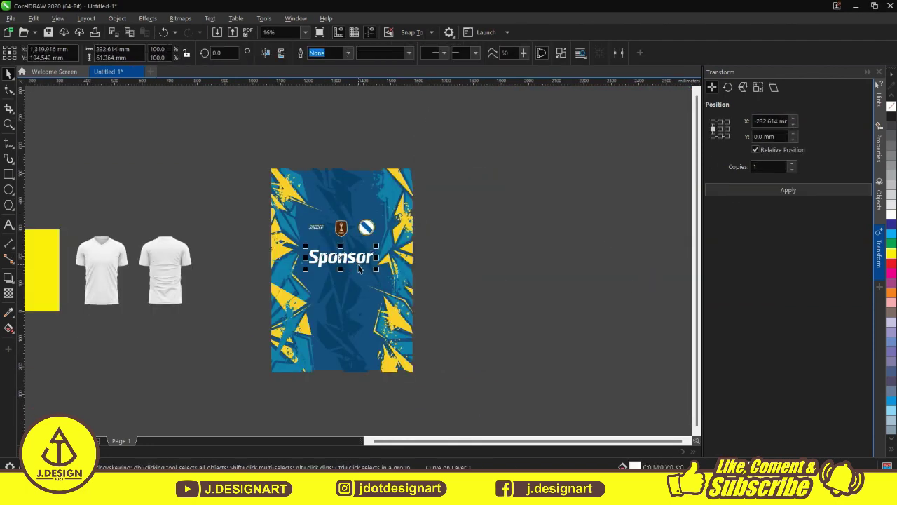
key(Delete)
ctrl+click(366, 227)
key(Delete)
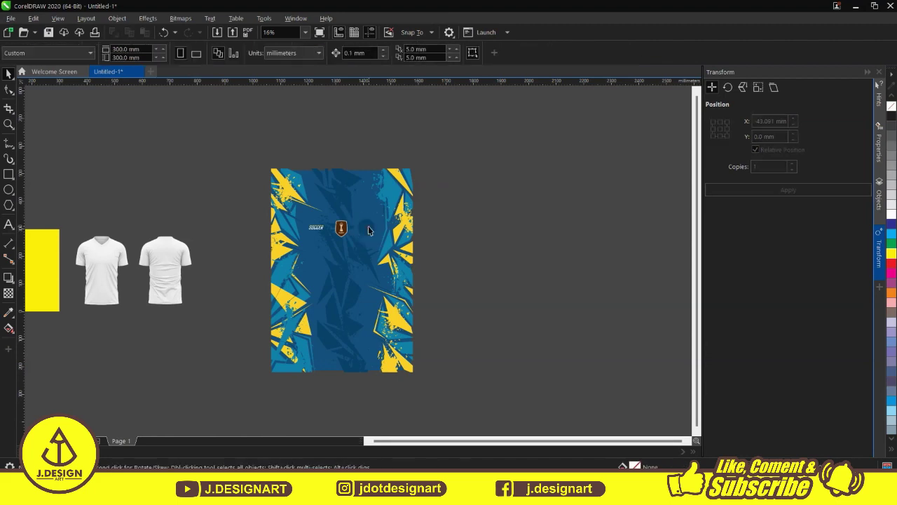
ctrl+click(341, 228)
scroll(343, 232, up, 2)
scroll(347, 239, up, 2)
scroll(354, 259, up, 1)
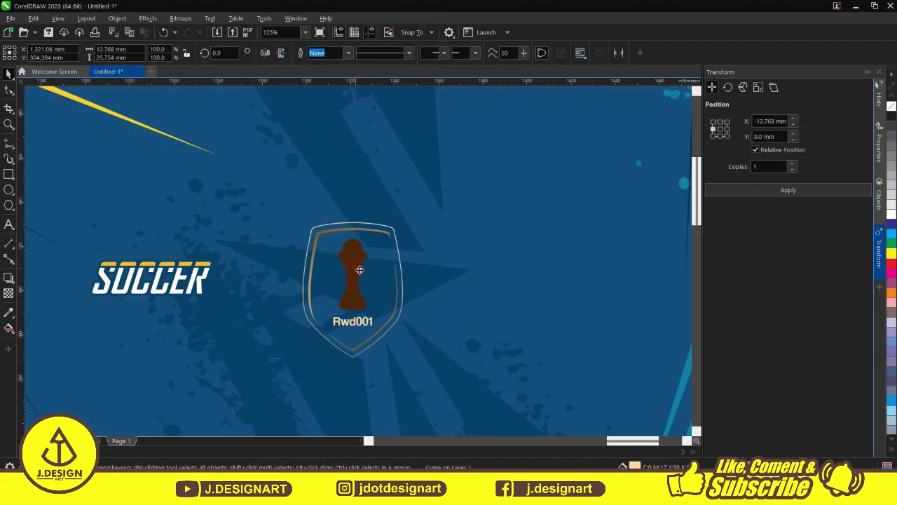
key(Escape)
scroll(358, 266, down, 4)
scroll(361, 256, up, 3)
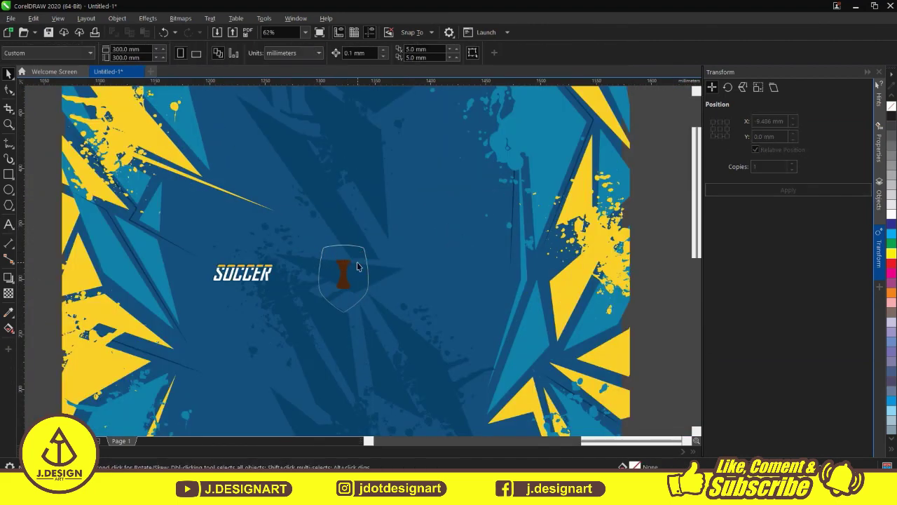
ctrl+click(357, 267)
key(Delete)
scroll(295, 274, down, 4)
- Group the pattern pieces, scale them to 37.5%, and move the panel beside the shirts
drag(295, 158, 516, 424)
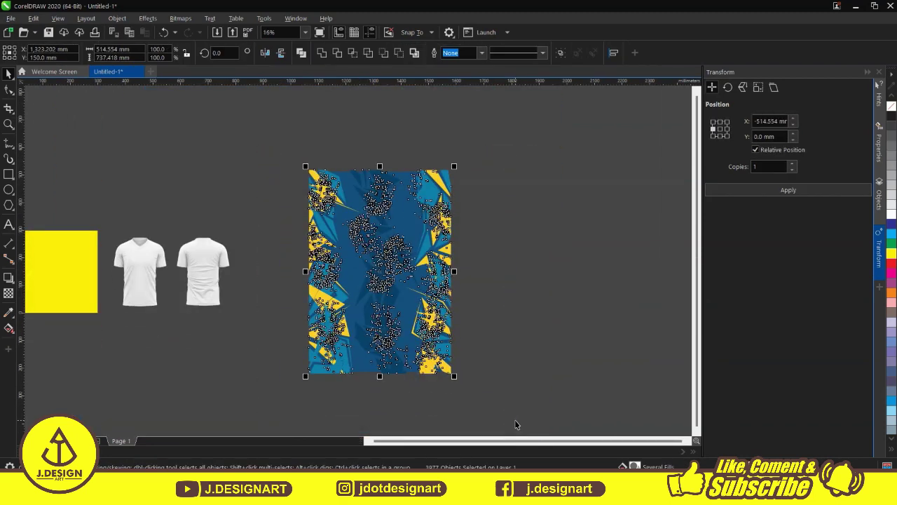
key(ctrl+g)
key(Return)
scroll(359, 315, up, 2)
click(320, 280)
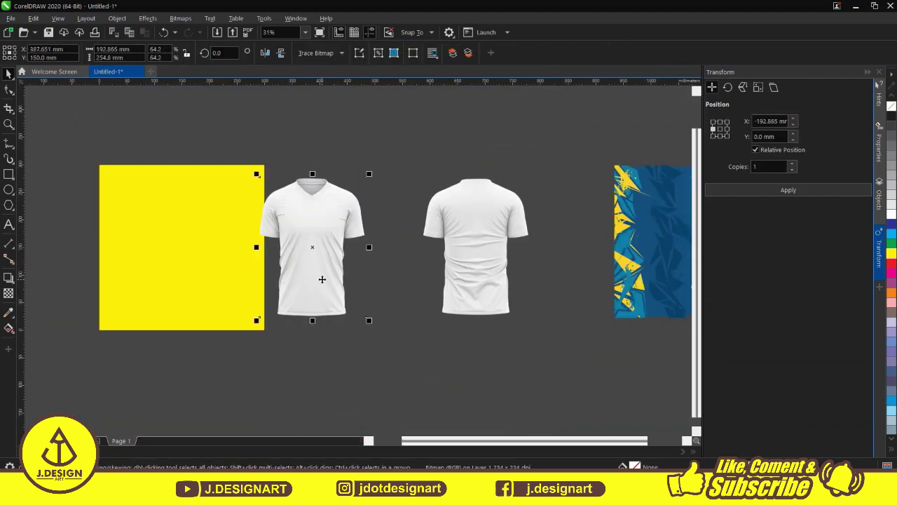
scroll(435, 320, down, 2)
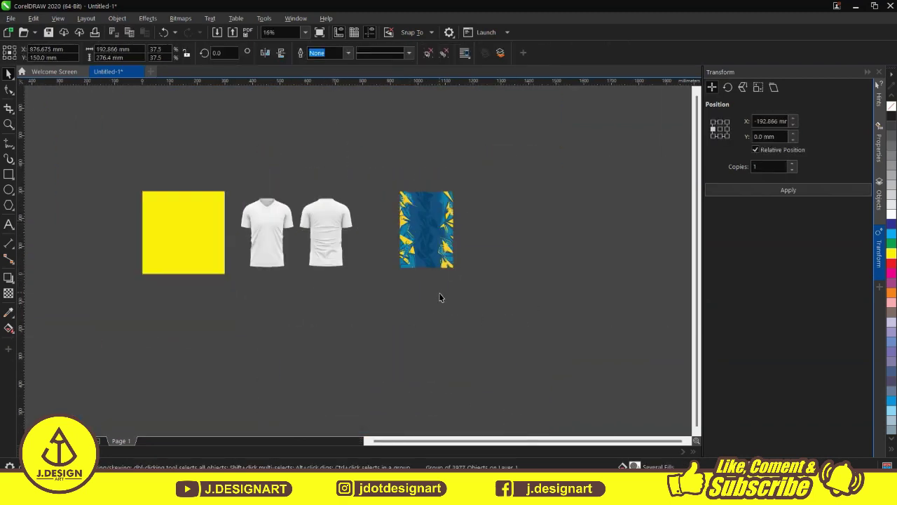
drag(434, 232, 391, 232)
scroll(267, 293, up, 2)
scroll(356, 258, down, 2)
scroll(355, 258, up, 2)
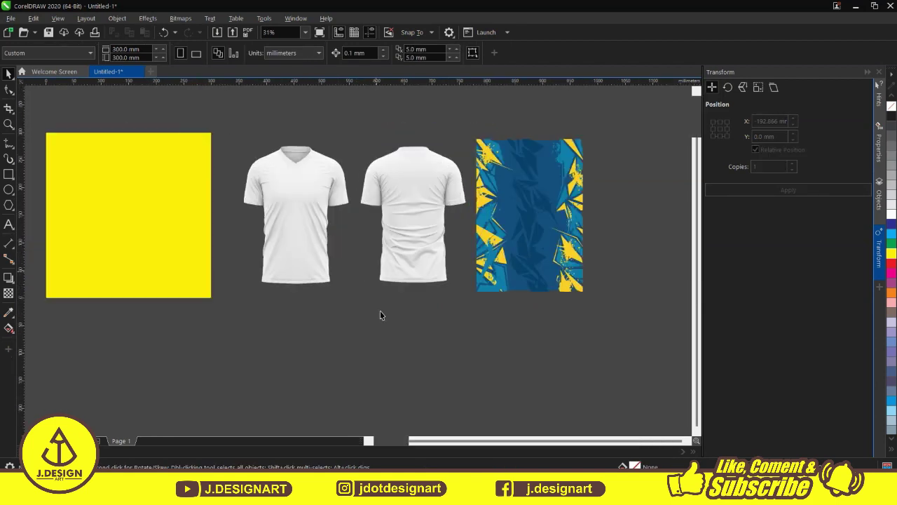
click(297, 215)
- Copy the front shirt onto the yellow square and black out the other with Brightness/Contrast -100
drag(301, 198, 177, 196)
click(284, 202)
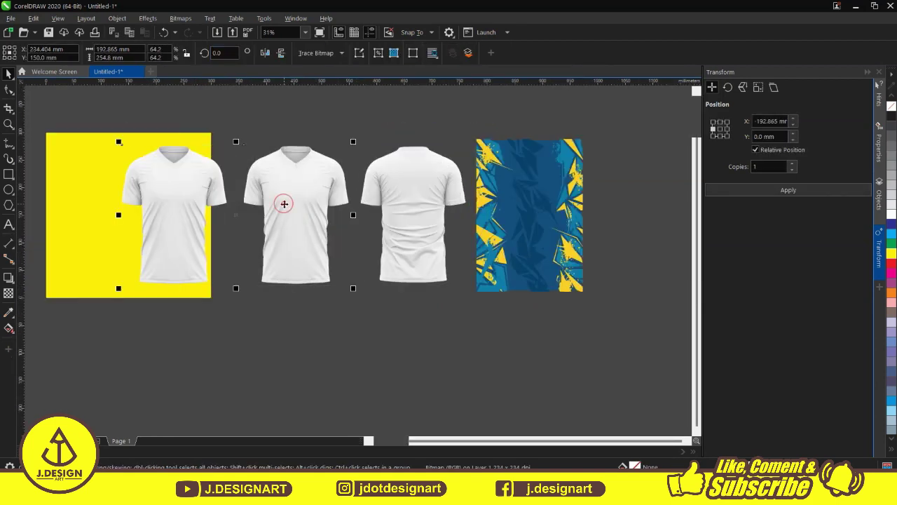
key(ctrl+b)
drag(452, 219, 397, 219)
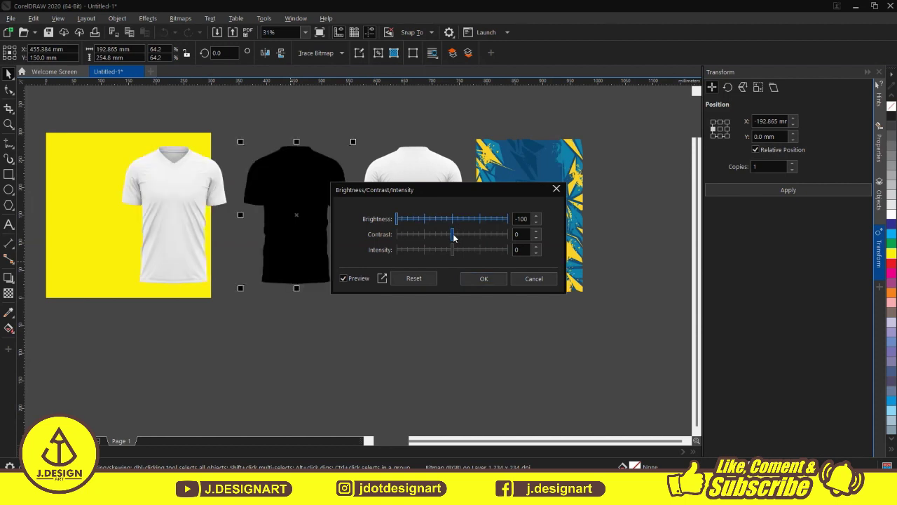
drag(453, 234, 397, 234)
drag(453, 249, 456, 249)
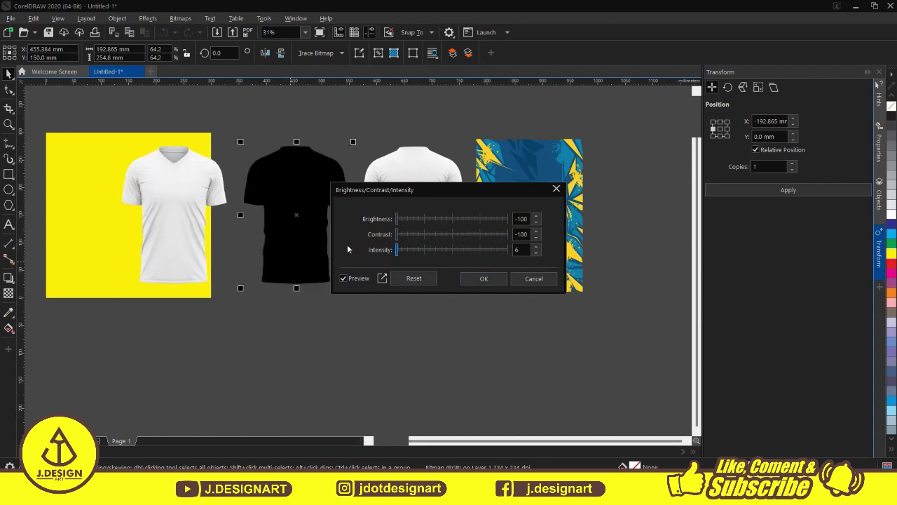
click(484, 278)
scroll(374, 266, up, 2)
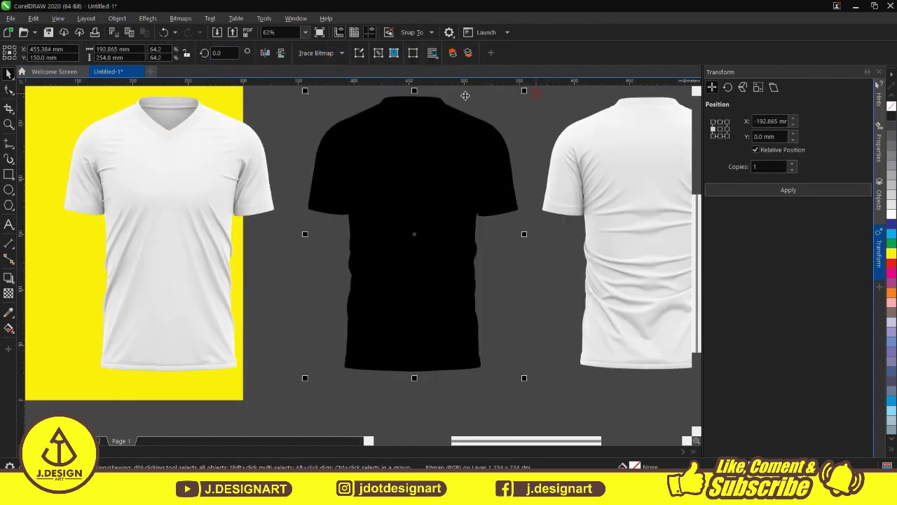
- Convert the black shirt to a bitmap and trace it as a Detailed logo outline
click(180, 18)
click(200, 30)
click(463, 355)
click(319, 53)
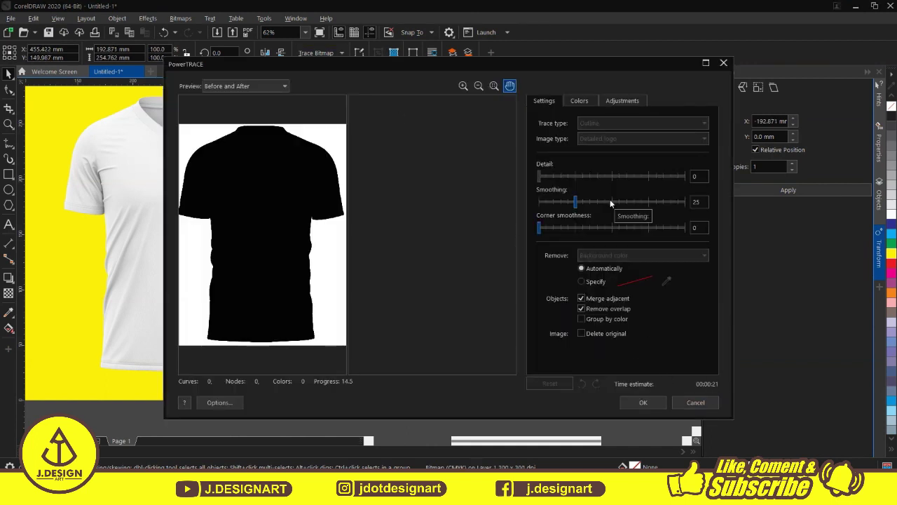
drag(552, 67, 551, 63)
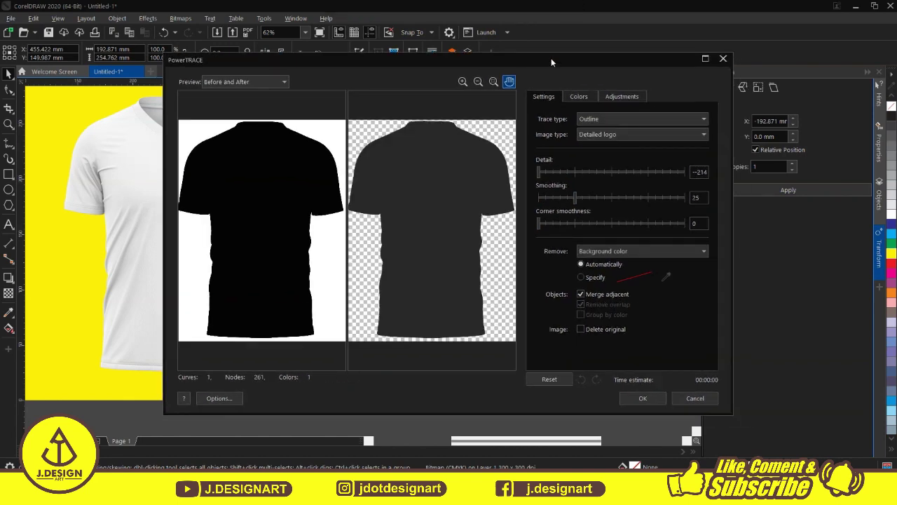
click(643, 398)
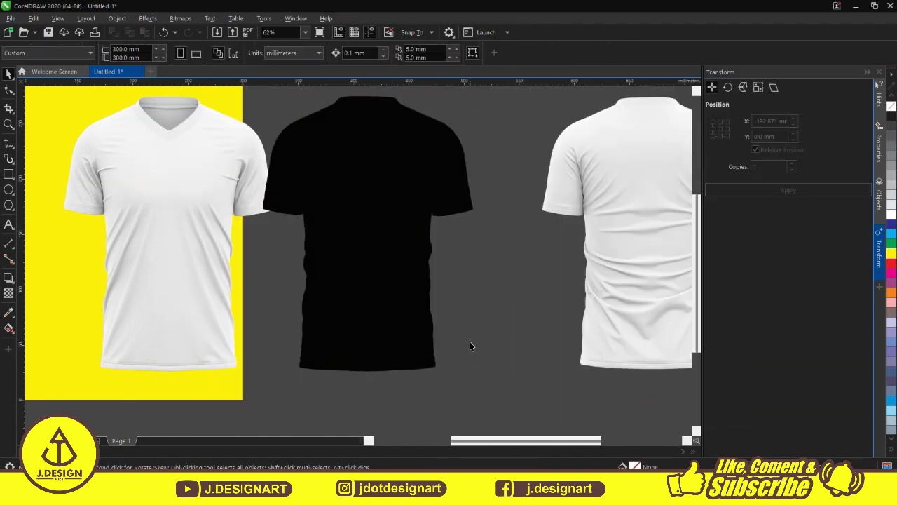
- Check the traced outline against the black shirt bitmap, deleting then restoring the black shirt
drag(470, 341, 421, 296)
scroll(464, 273, down, 2)
click(331, 241)
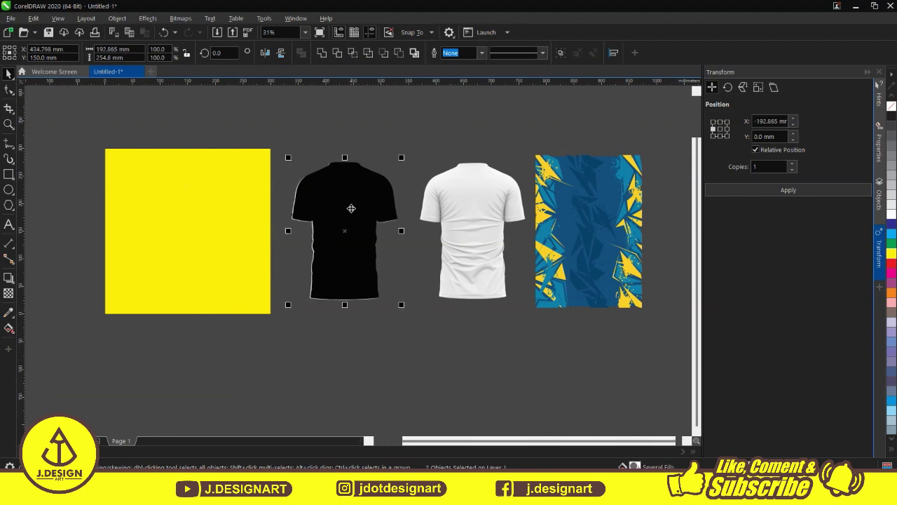
scroll(347, 196, up, 2)
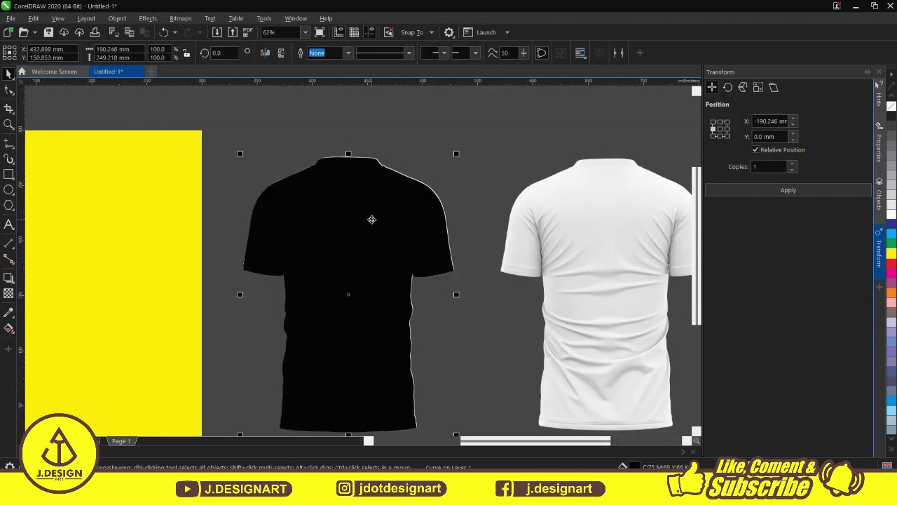
key(ctrl+z)
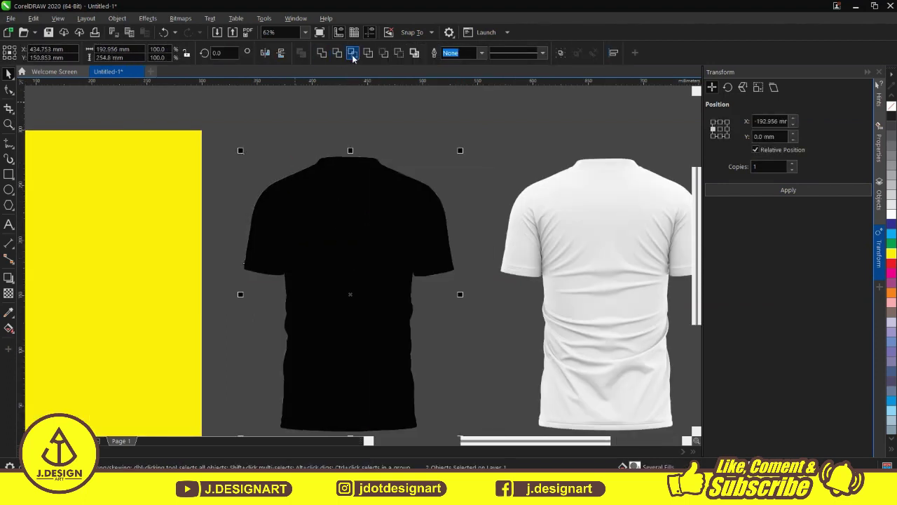
right_click(456, 151)
click(487, 231)
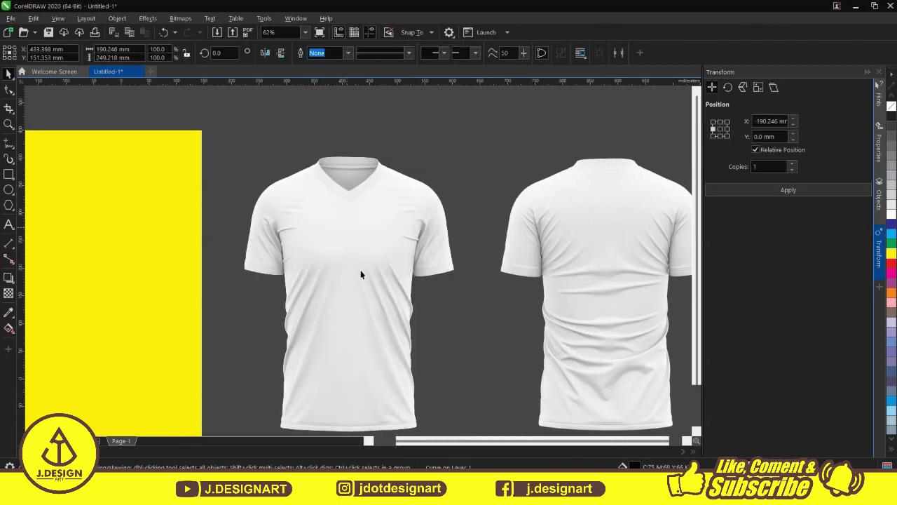
scroll(380, 343, down, 2)
key(ctrl+z)
- PowerClip the blue-yellow pattern inside the jersey silhouette and edit its contents
right_click(603, 331)
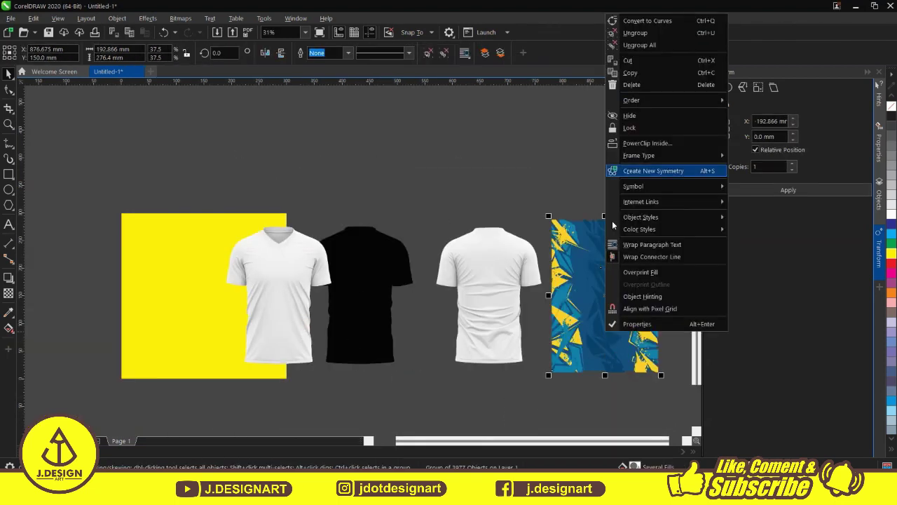
click(662, 170)
click(356, 299)
ctrl+click(335, 300)
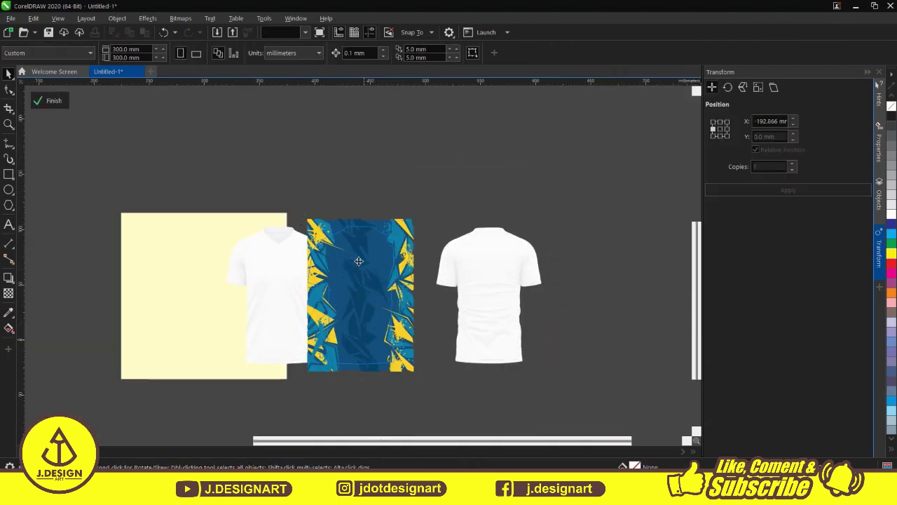
scroll(368, 407, up, 1)
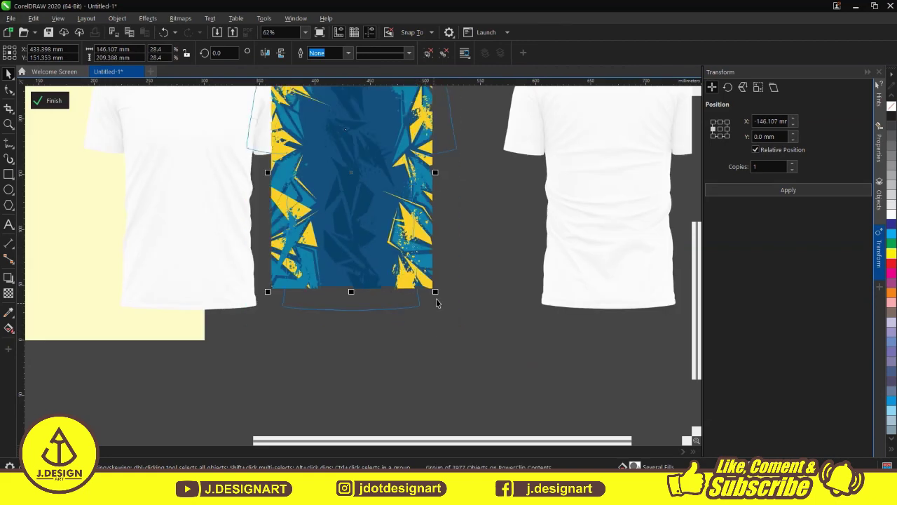
scroll(355, 257, down, 1)
scroll(358, 261, up, 1)
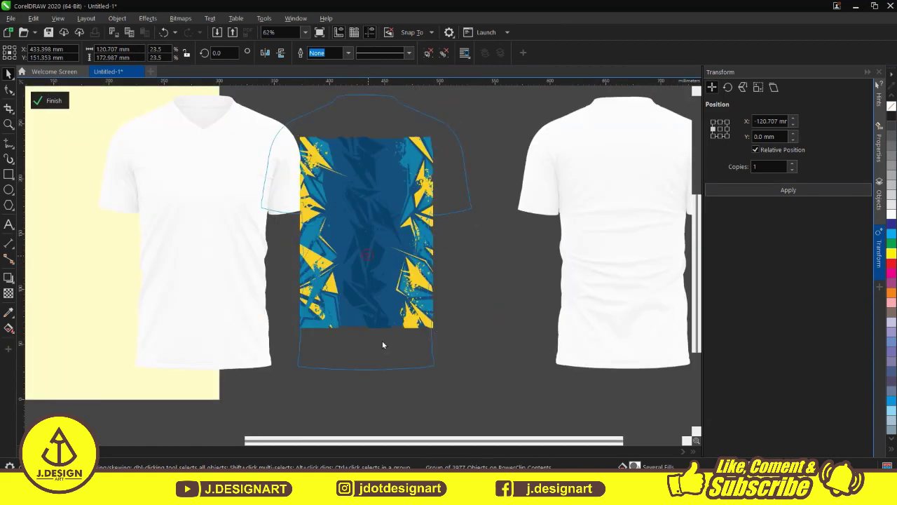
scroll(364, 323, down, 1)
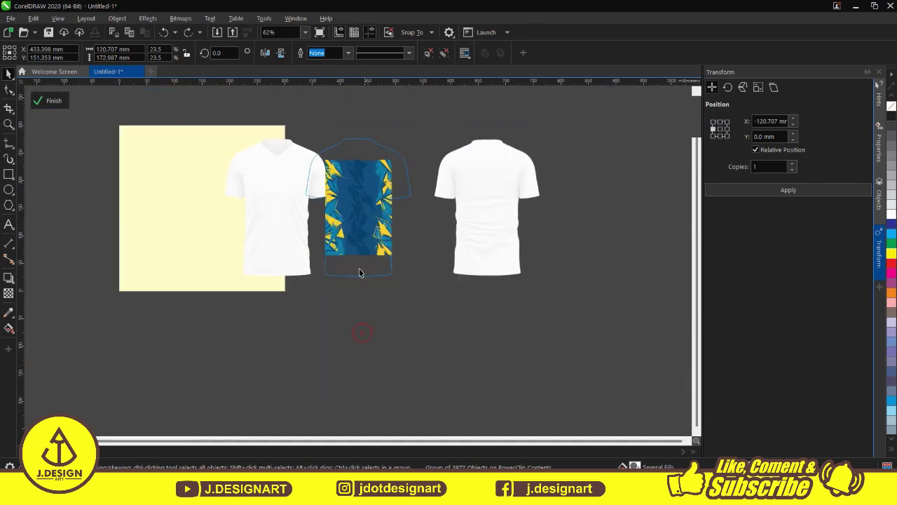
scroll(370, 296, up, 1)
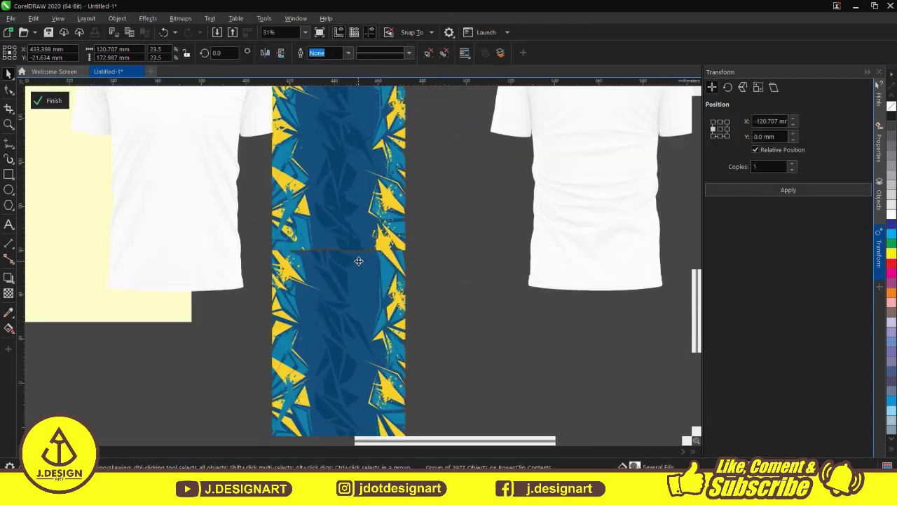
scroll(356, 260, up, 1)
scroll(345, 252, up, 1)
scroll(358, 262, down, 2)
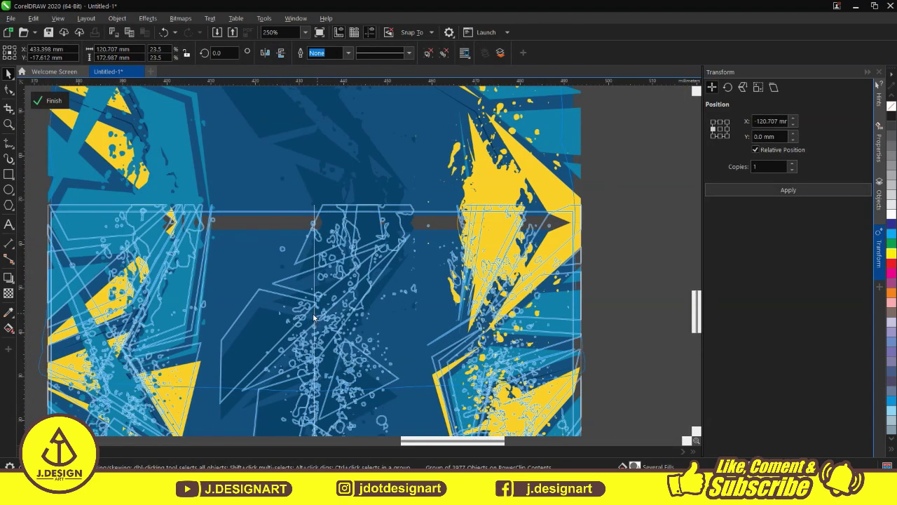
scroll(358, 262, down, 1)
- Ungroup the clipped pattern, convert it to a CMYK bitmap, and finish editing
key(ctrl+u)
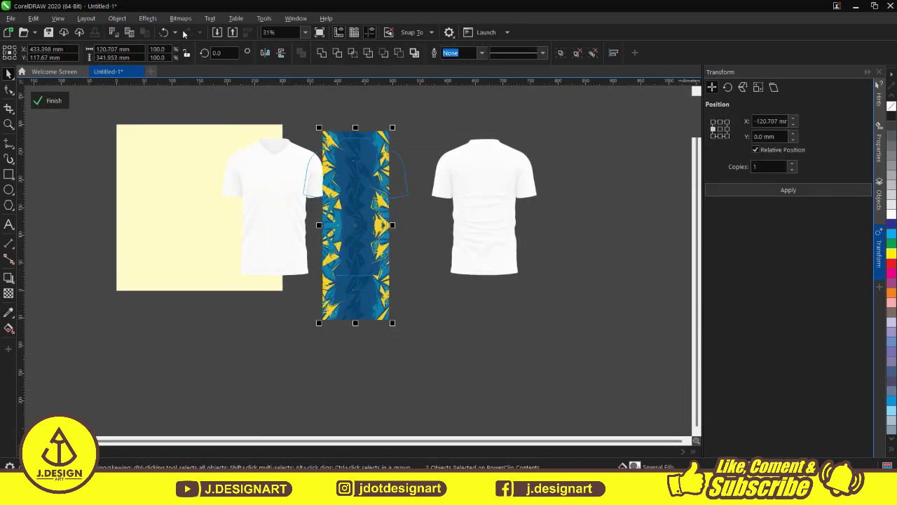
click(447, 226)
click(444, 297)
scroll(357, 261, up, 1)
click(180, 19)
click(197, 32)
click(471, 208)
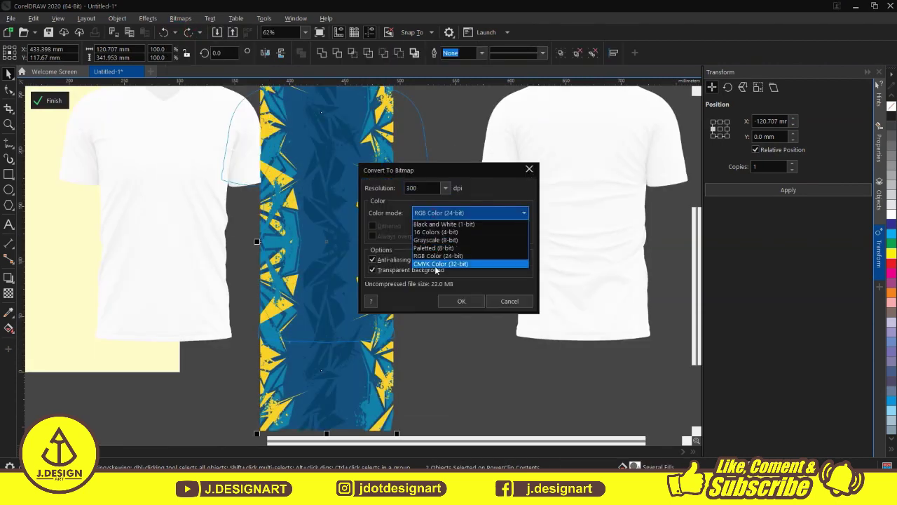
click(470, 262)
click(460, 300)
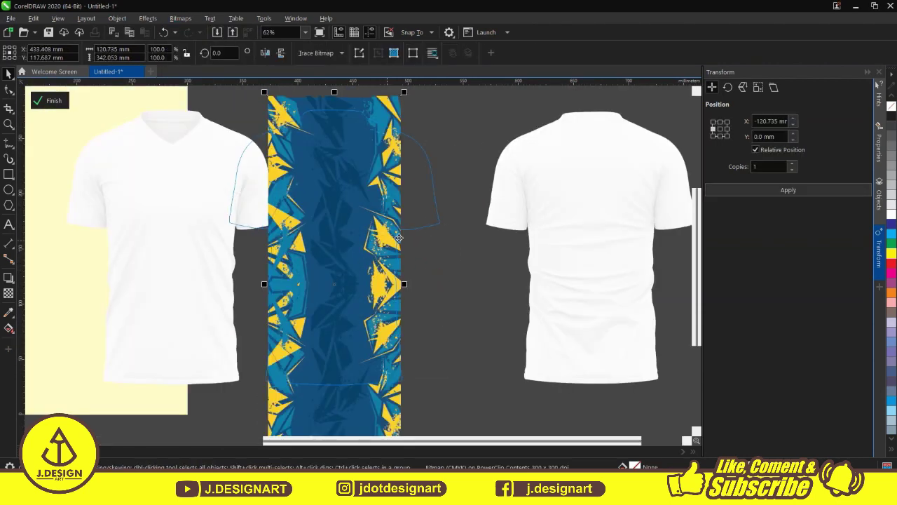
click(49, 100)
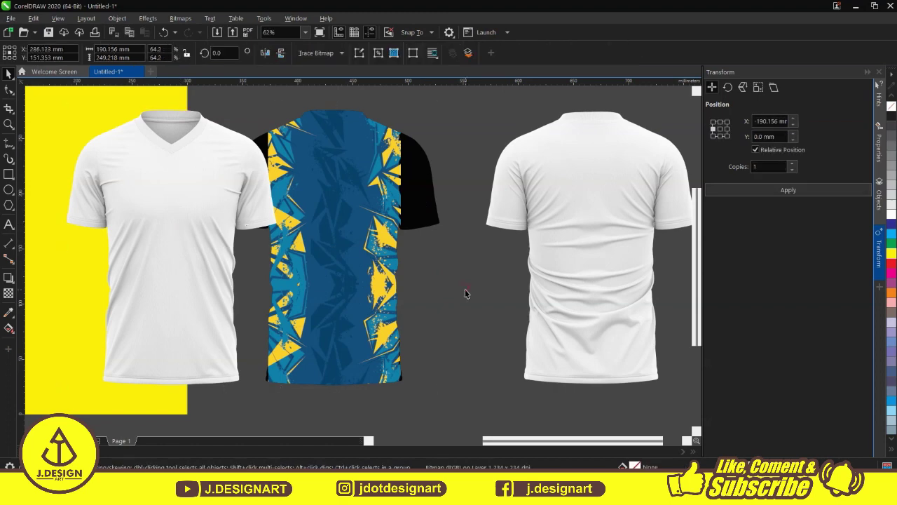
- Set the white shirt's transparency merge mode so it blends its shading over the pattern
click(40, 99)
scroll(390, 231, down, 1)
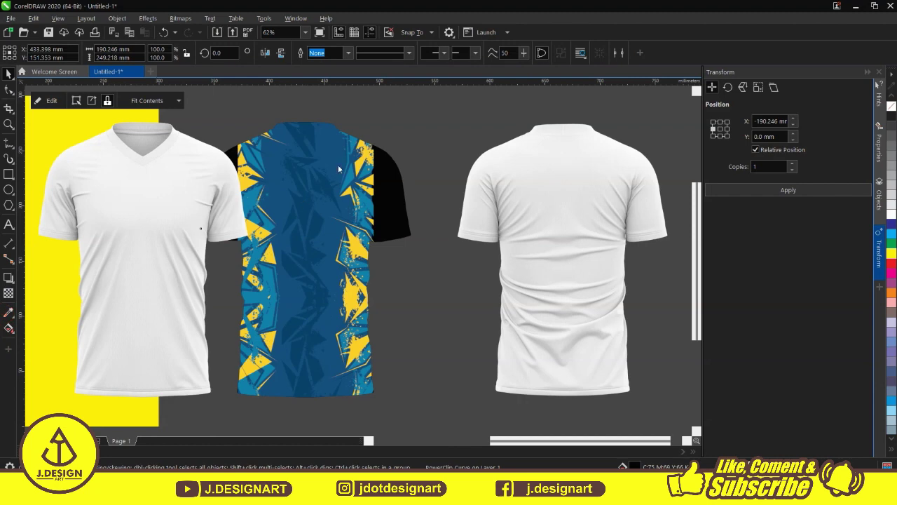
click(8, 313)
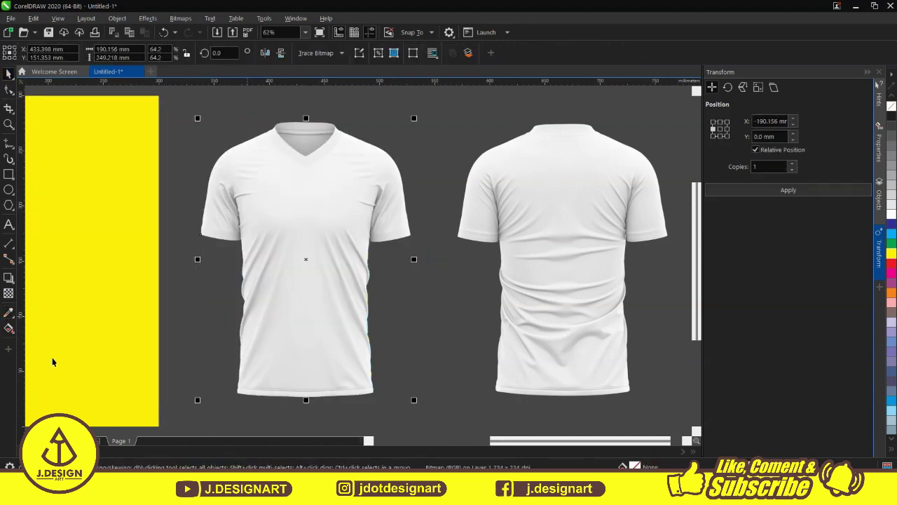
click(169, 53)
click(141, 114)
key(space)
click(429, 246)
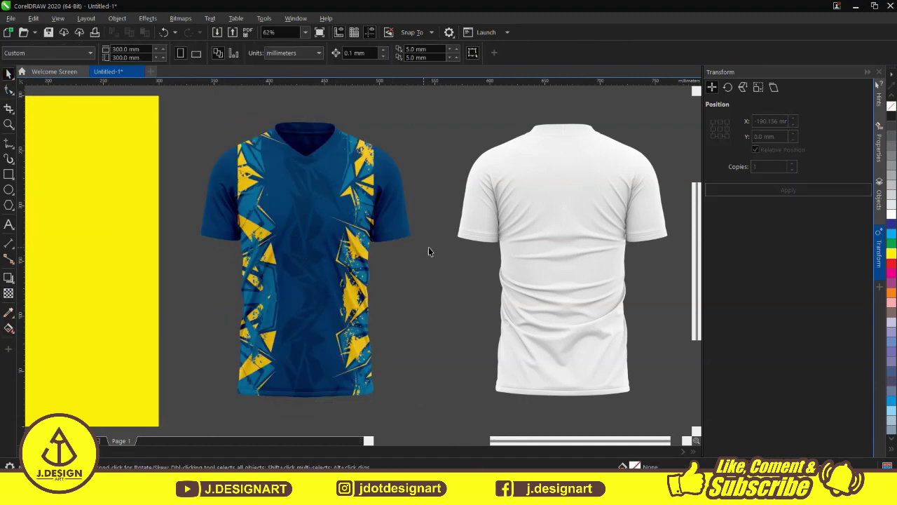
- Move the patterned front jersey into position on the canvas
scroll(313, 155, up, 2)
click(342, 185)
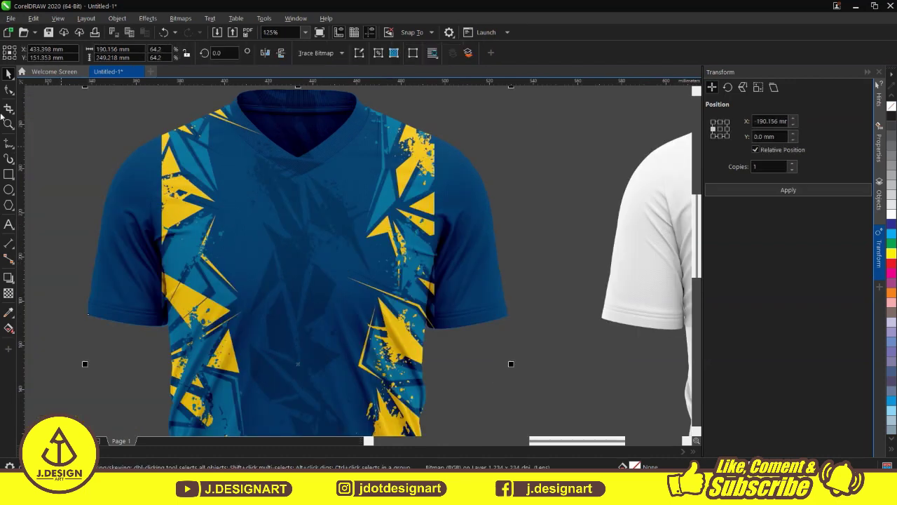
scroll(316, 267, down, 2)
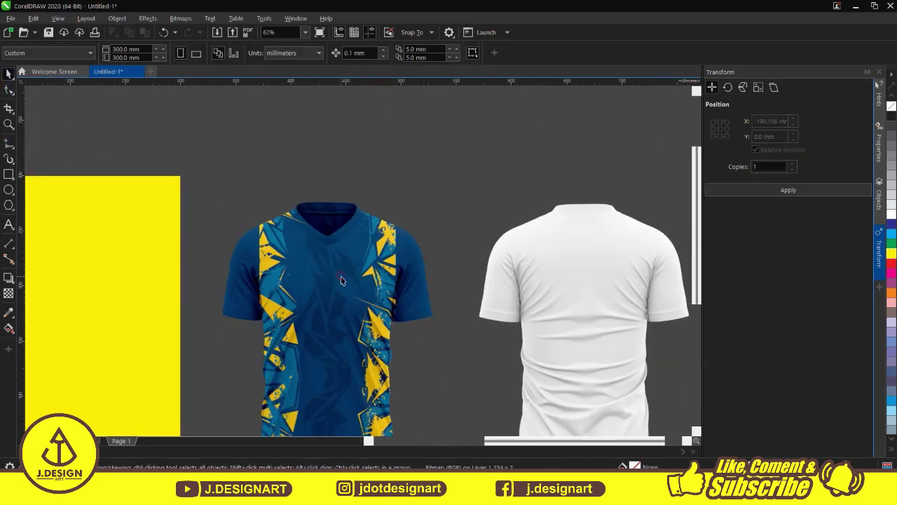
drag(406, 289, 364, 288)
scroll(388, 307, down, 3)
scroll(347, 399, up, 3)
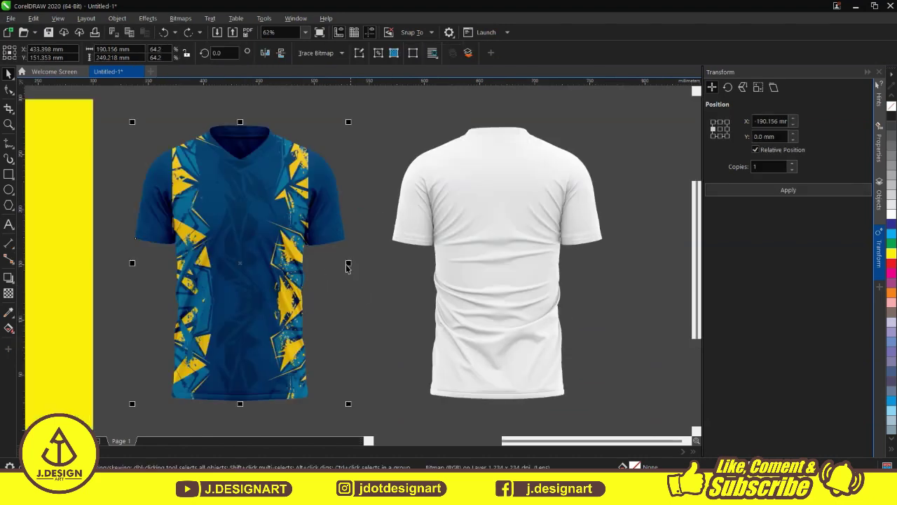
click(340, 267)
click(340, 267)
click(340, 251)
drag(340, 251, 225, 308)
- Reopen the clipped pattern for editing, finish, and clear the selection
click(131, 398)
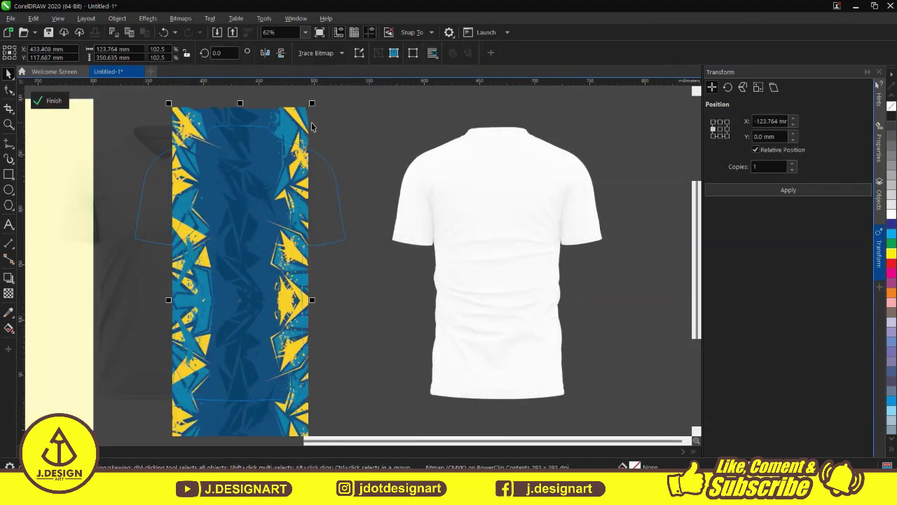
scroll(433, 281, down, 2)
click(49, 101)
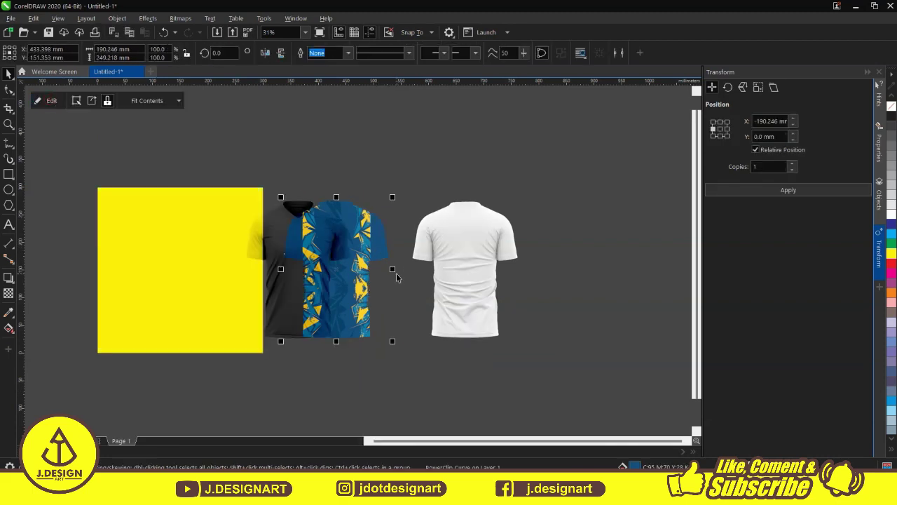
scroll(333, 235, up, 2)
click(417, 303)
scroll(247, 244, up, 2)
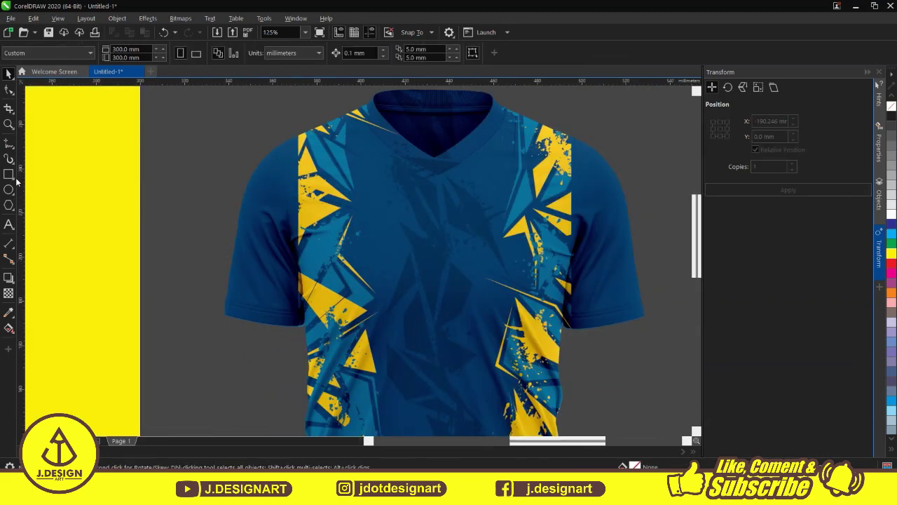
- Choose the B-Spline curve tool, discarding a stray small curve
click(15, 151)
click(49, 208)
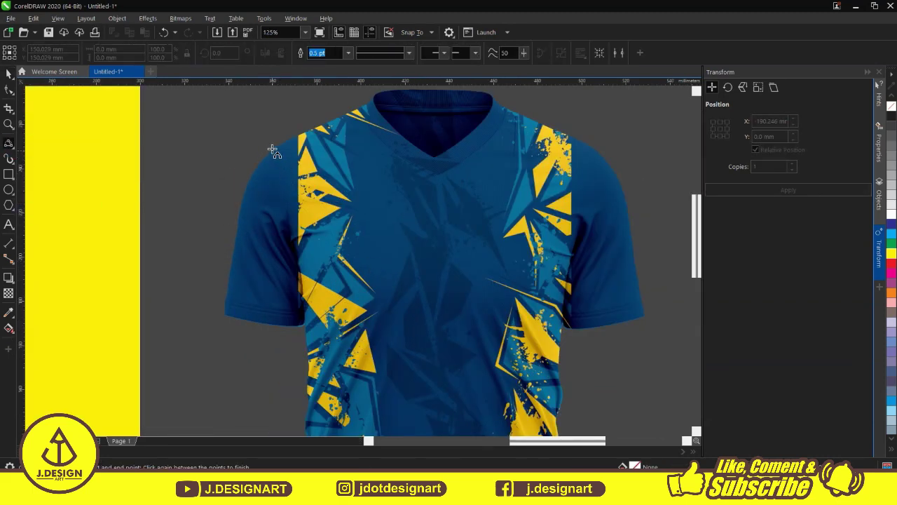
key(Escape)
click(9, 146)
click(49, 189)
- Trace a closed B-spline curve around the right sleeve seam
click(273, 143)
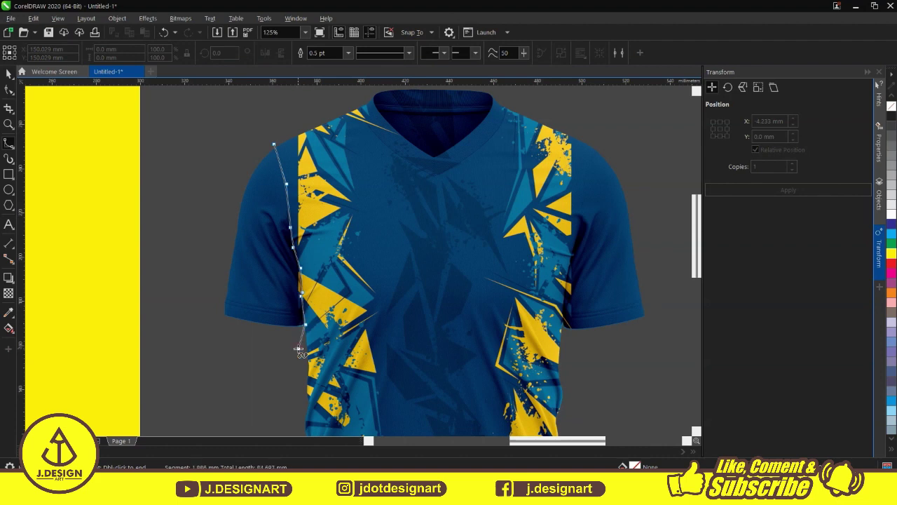
scroll(273, 142, up, 2)
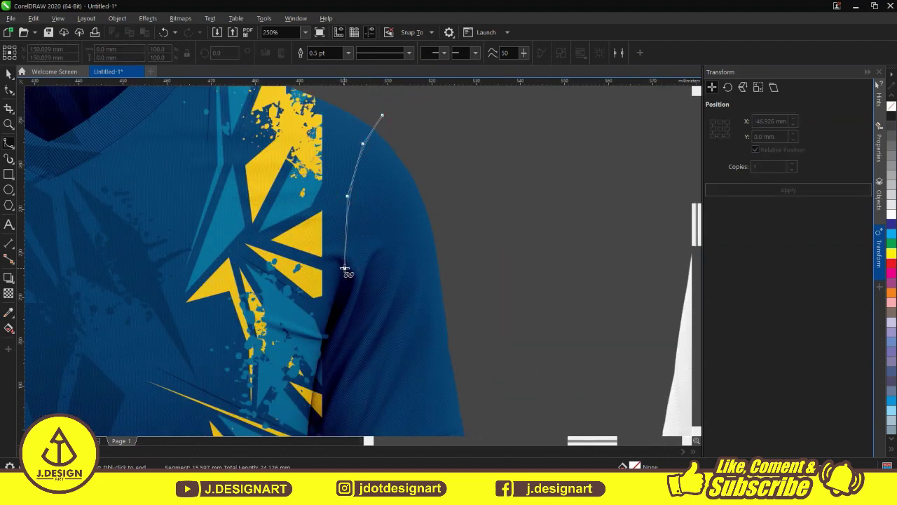
scroll(324, 340, down, 2)
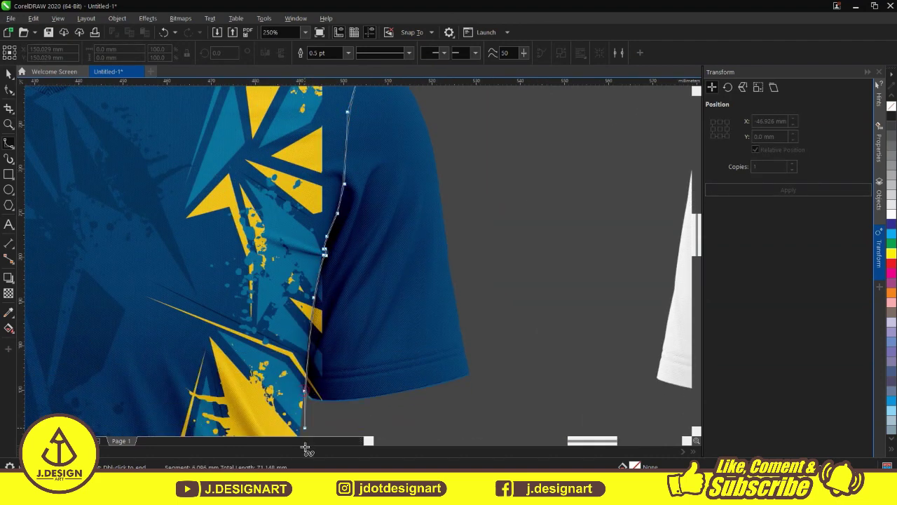
click(304, 428)
scroll(375, 207, up, 5)
scroll(375, 207, left, 4)
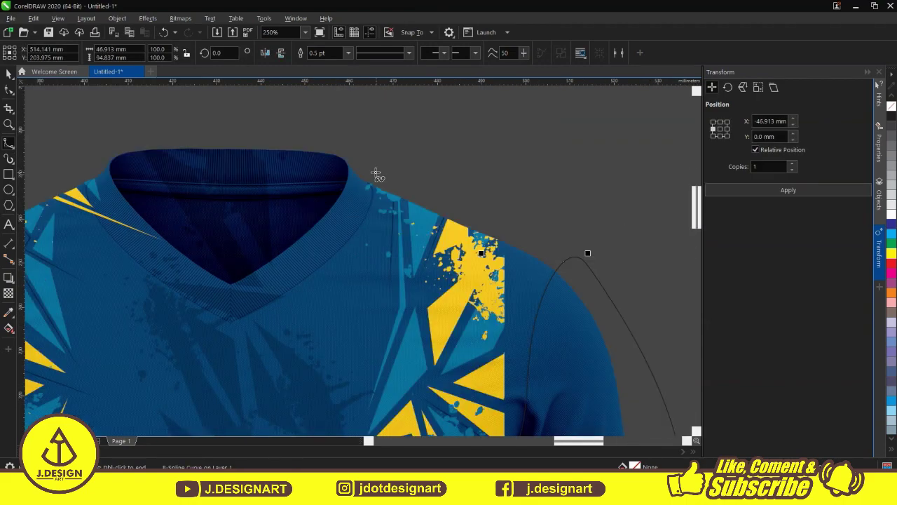
click(373, 188)
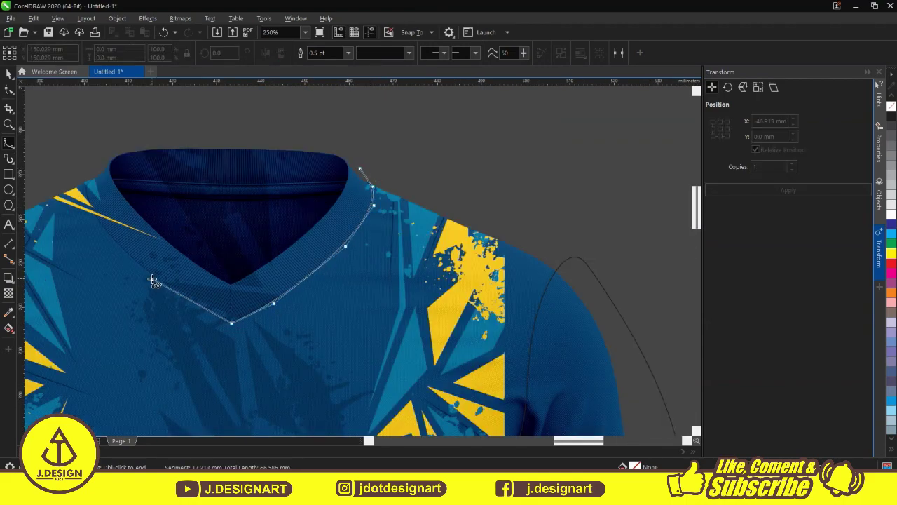
click(357, 158)
- Trace a closed curve around the collar and refine its nodes with the Shape tool
click(119, 190)
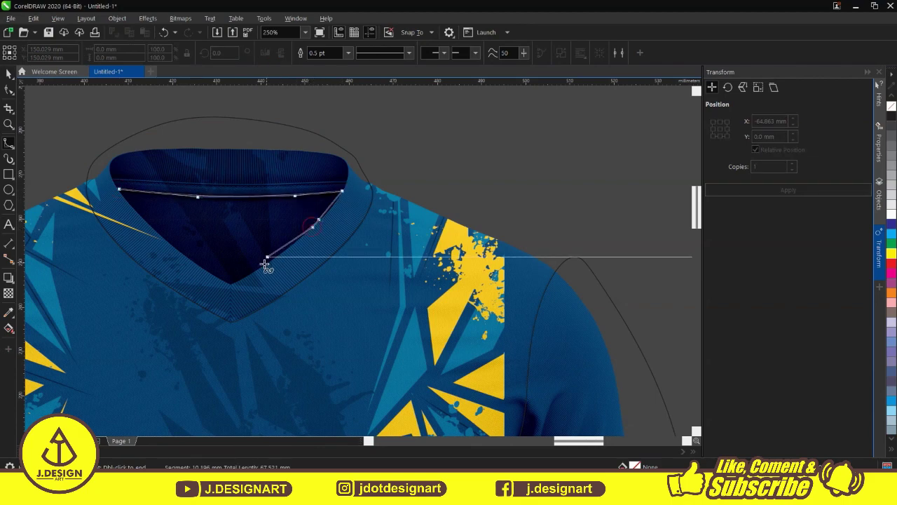
click(126, 197)
key(F10)
scroll(342, 280, up, 2)
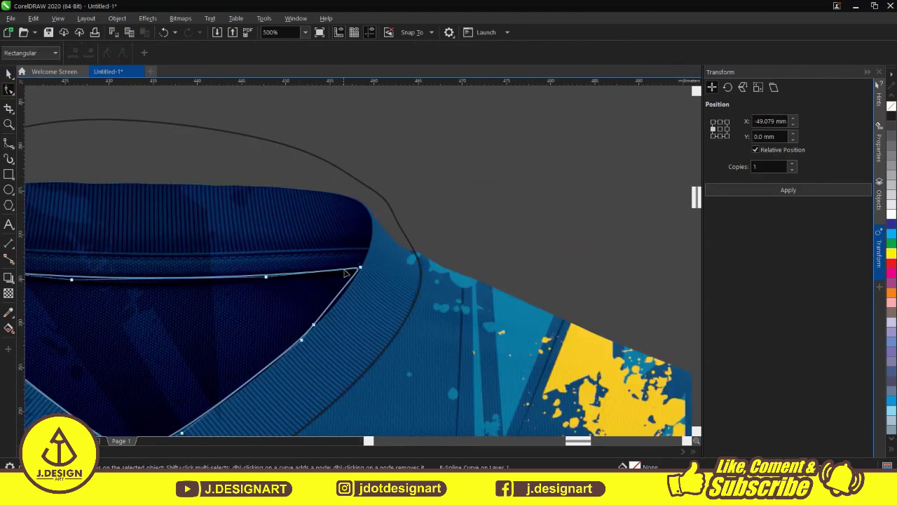
scroll(334, 312, down, 2)
scroll(333, 234, up, 4)
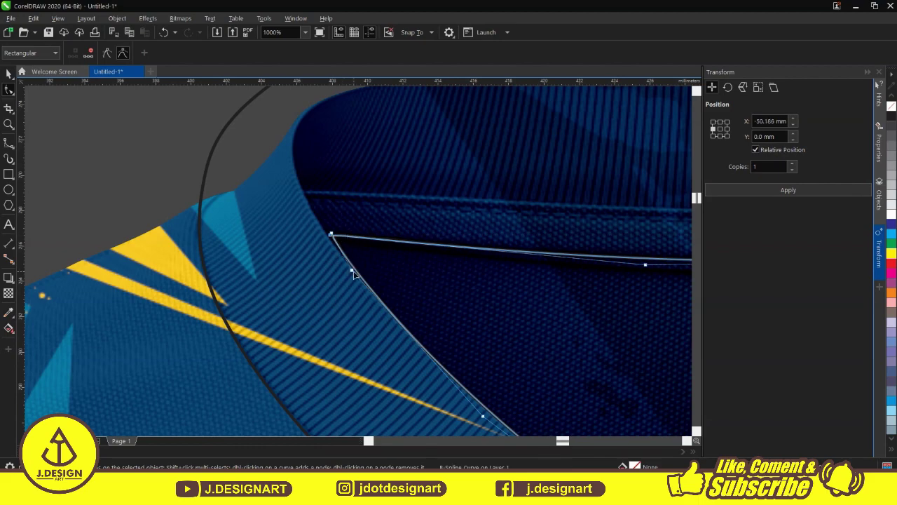
scroll(354, 274, down, 3)
key(space)
scroll(323, 248, down, 2)
click(323, 248)
- Remove the yellow sleeve shape's outline and shift the yellow shirt slightly left
scroll(365, 293, up, 1)
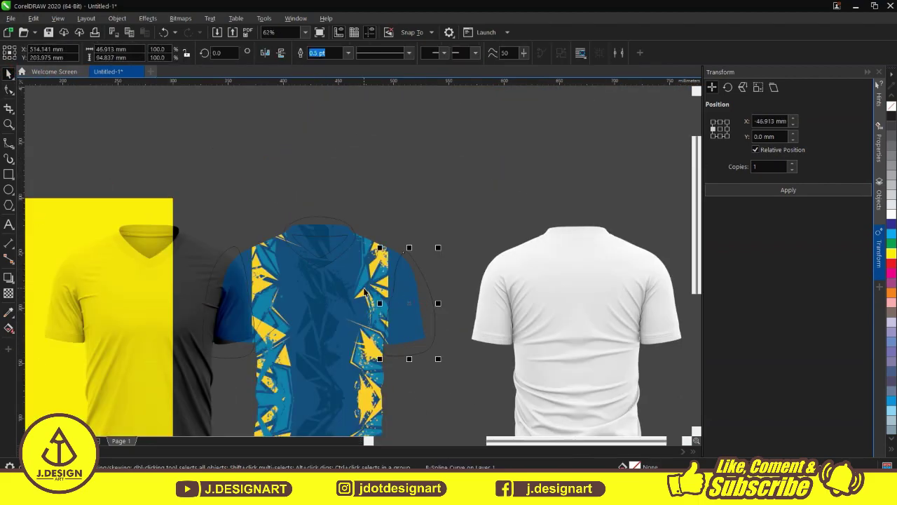
click(403, 270)
click(403, 295)
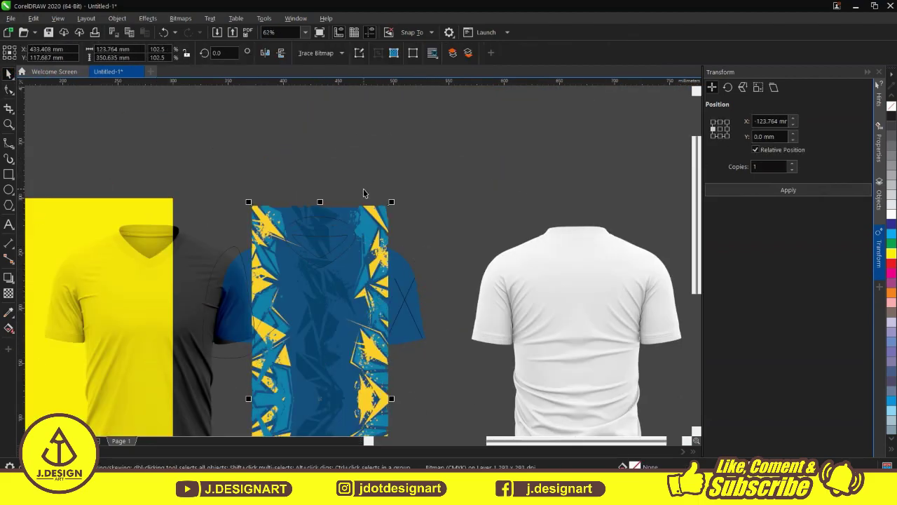
right_click(892, 121)
right_click(408, 290)
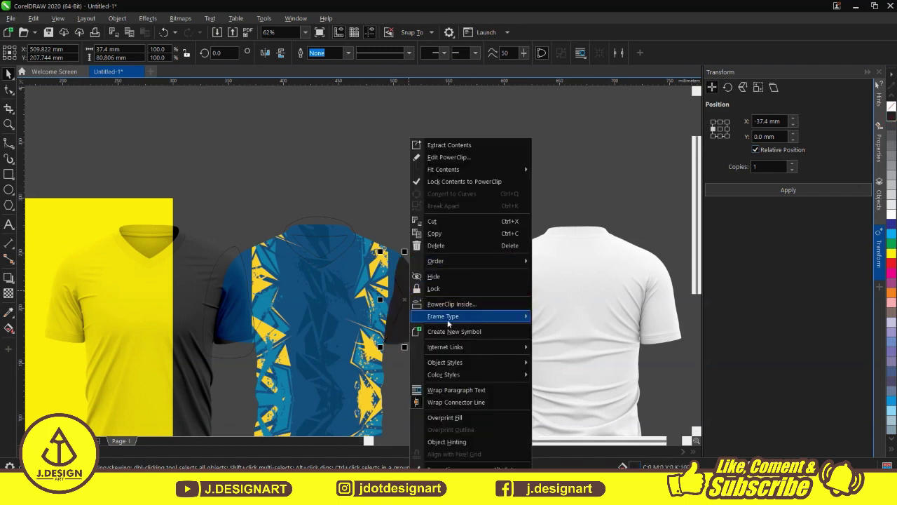
click(464, 240)
drag(159, 346, 199, 297)
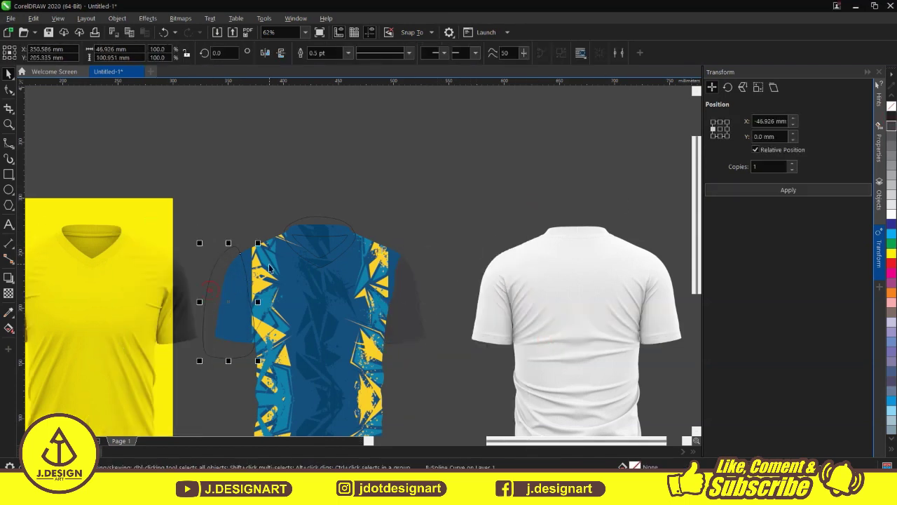
- Remove the PowerClip frame from the patterned front shirt so it becomes a curve
click(230, 312)
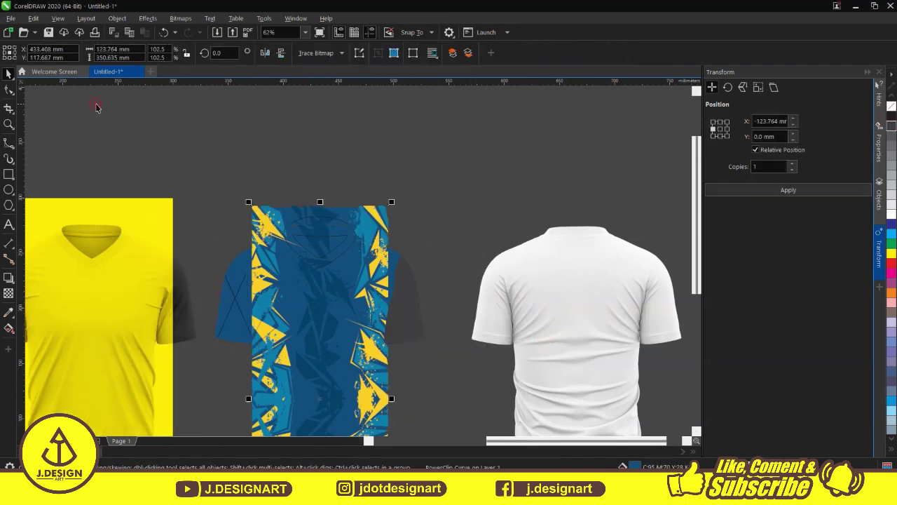
click(319, 197)
right_click(212, 305)
click(372, 345)
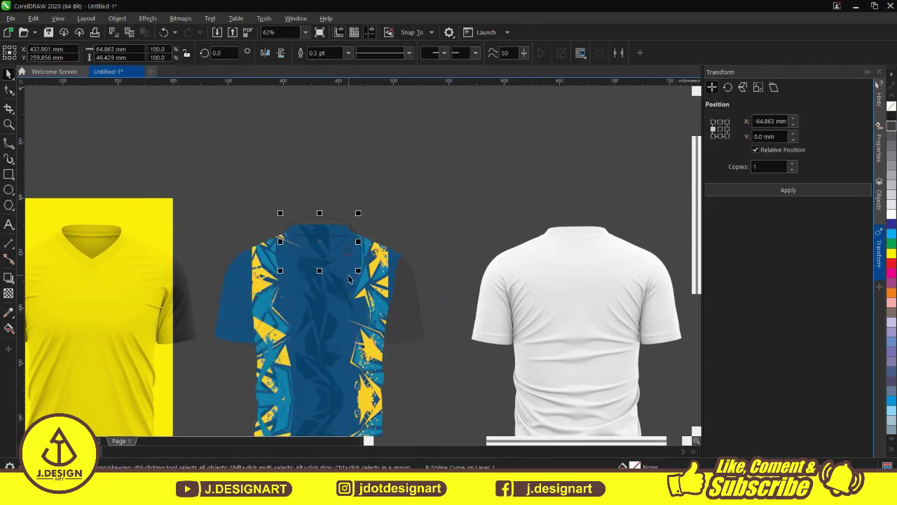
click(427, 207)
click(342, 246)
click(428, 208)
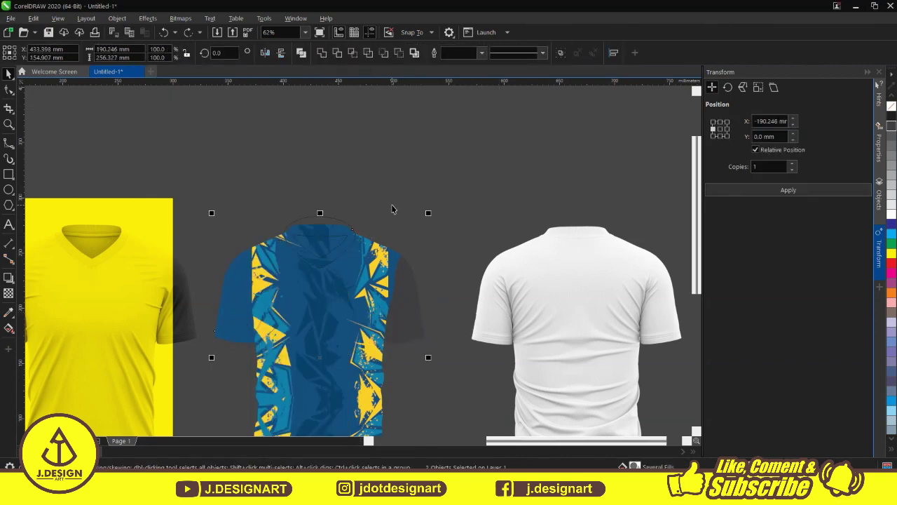
click(230, 308)
right_click(230, 309)
click(372, 345)
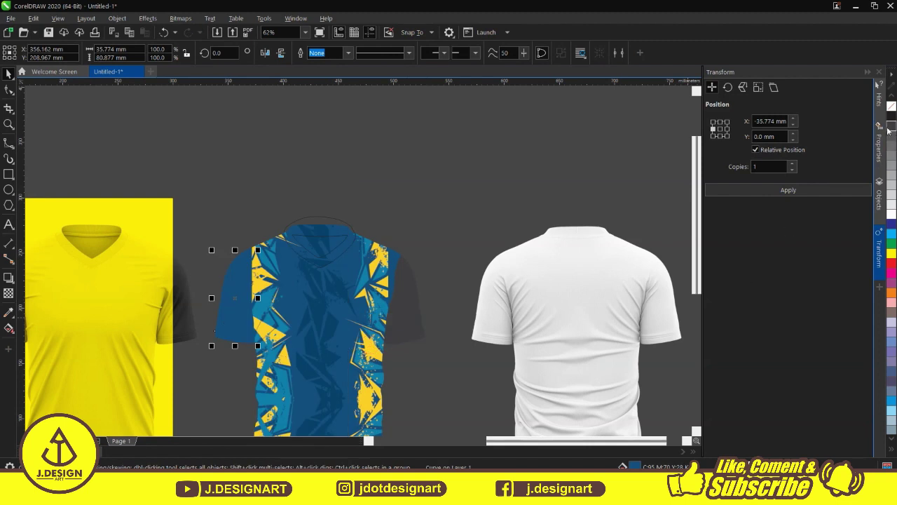
- Bring the collar shading curve to the front of the layer
click(334, 242)
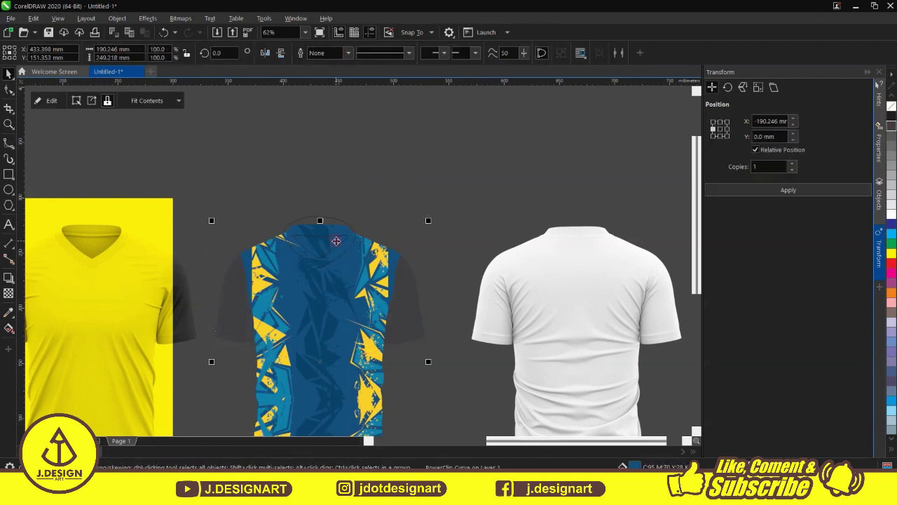
click(427, 208)
click(334, 228)
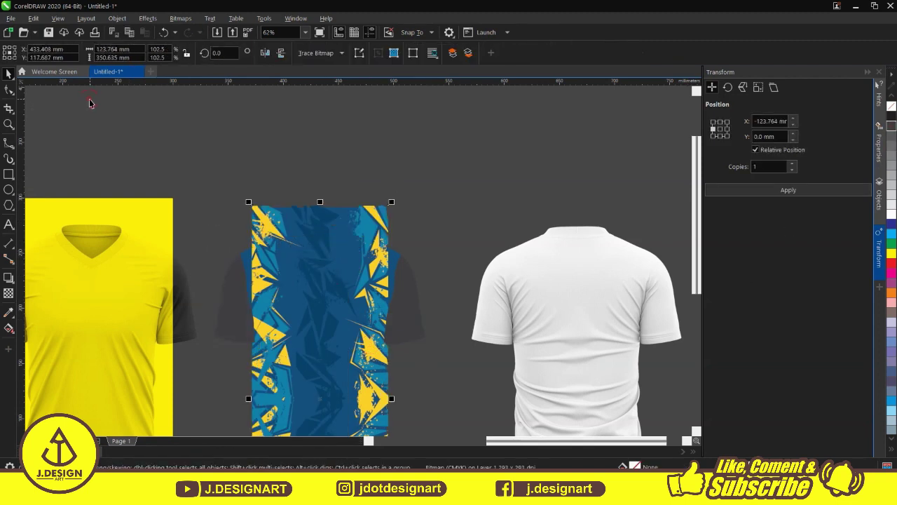
click(319, 197)
click(338, 249)
right_click(339, 249)
mouse_move(366, 261)
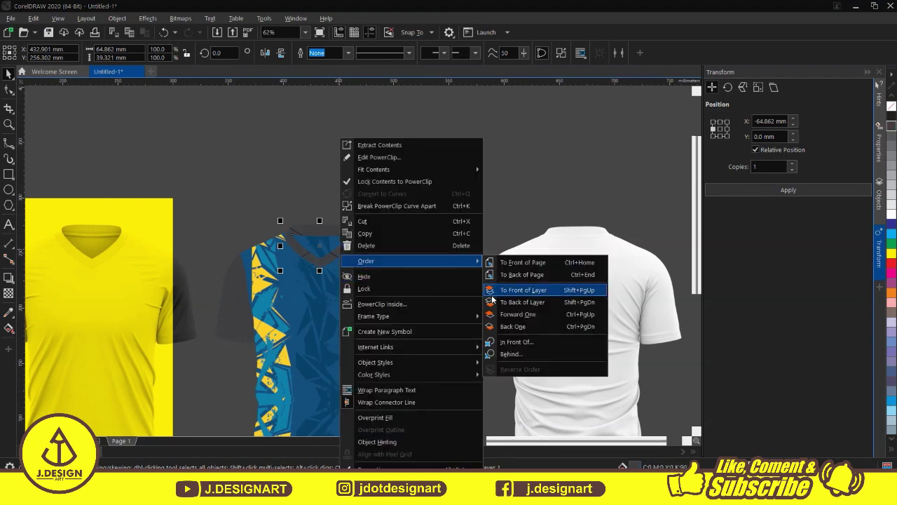
click(523, 293)
- Reposition the shirt shading over the blue jersey, undoing the misplaced moves
scroll(465, 184, down, 3)
drag(103, 227, 344, 251)
scroll(345, 250, down, 2)
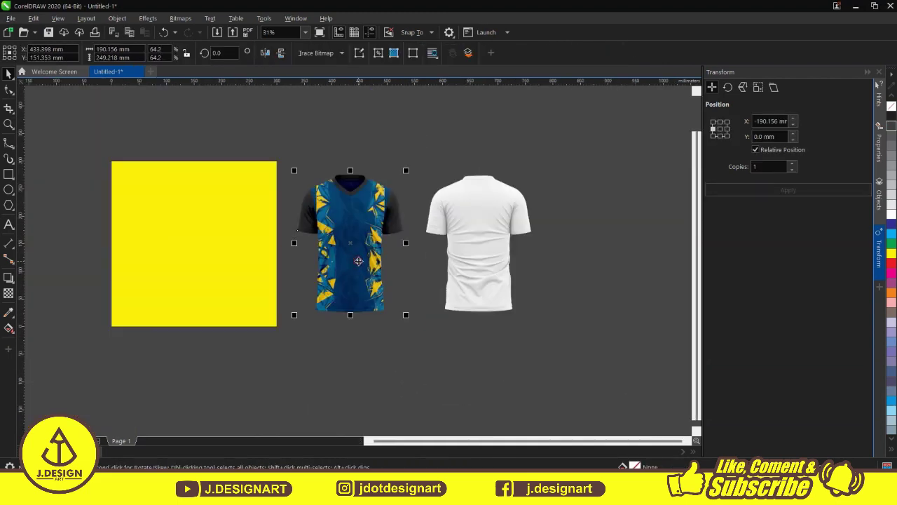
key(ctrl+z)
click(788, 190)
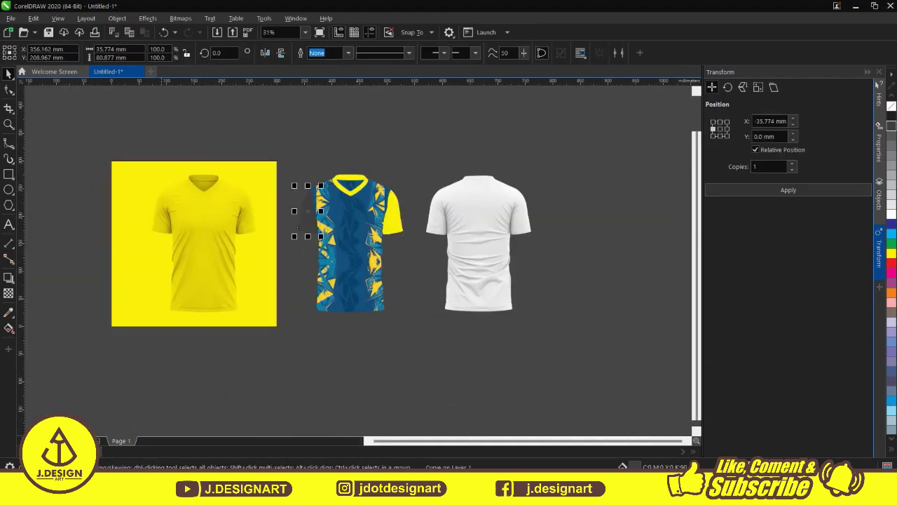
key(ctrl+z)
scroll(358, 265, up, 2)
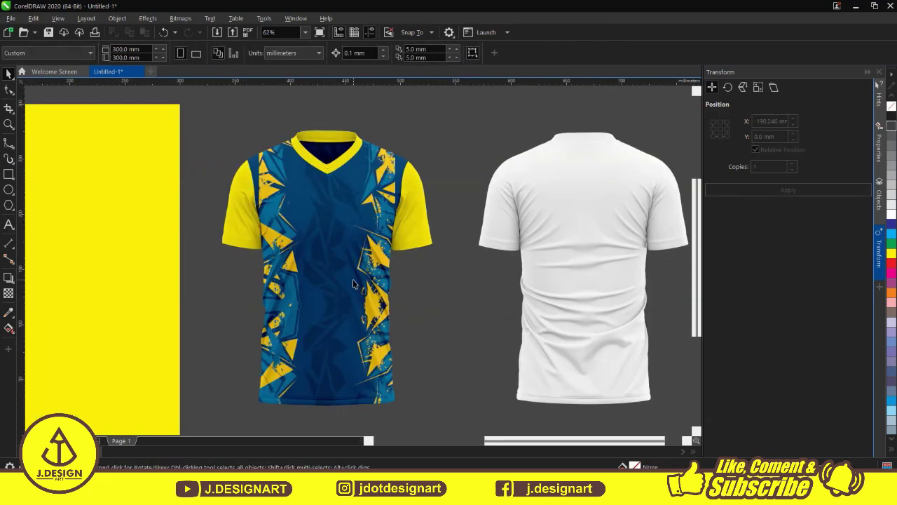
drag(353, 283, 358, 263)
scroll(432, 280, down, 2)
- Duplicate the white back shirt and place the copy to its right
click(461, 283)
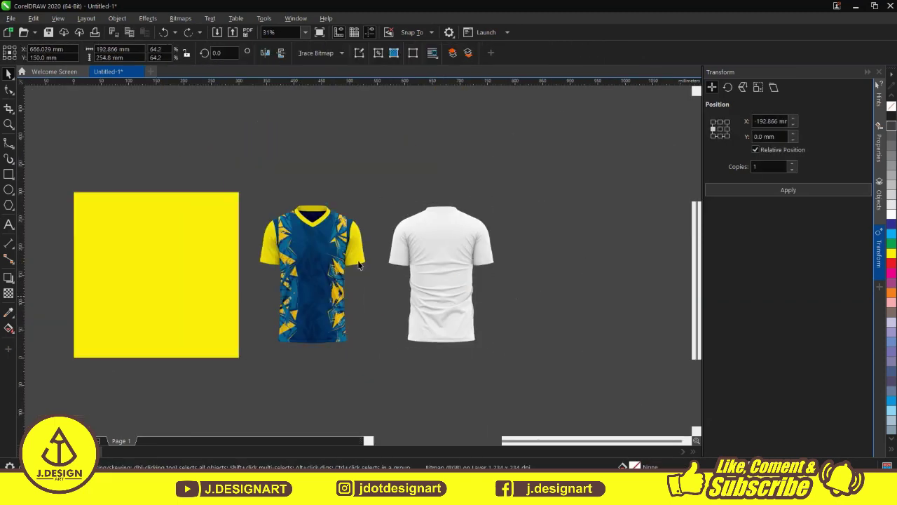
scroll(460, 283, up, 2)
drag(225, 263, 454, 263)
scroll(455, 263, down, 2)
- Move the blackened back-shirt copy beside the jersey
click(296, 275)
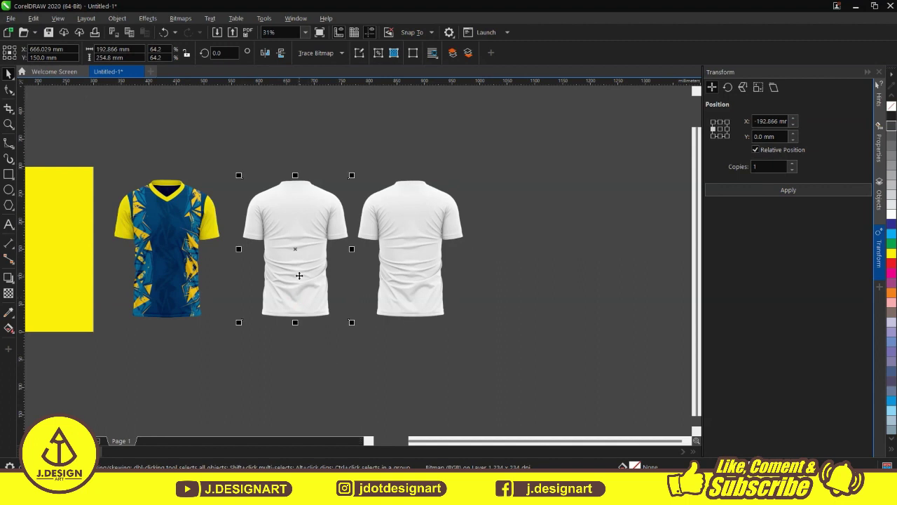
mouse_move(296, 275)
mouse_down()
mouse_move(484, 224)
mouse_move(283, 225)
mouse_up()
click(316, 53)
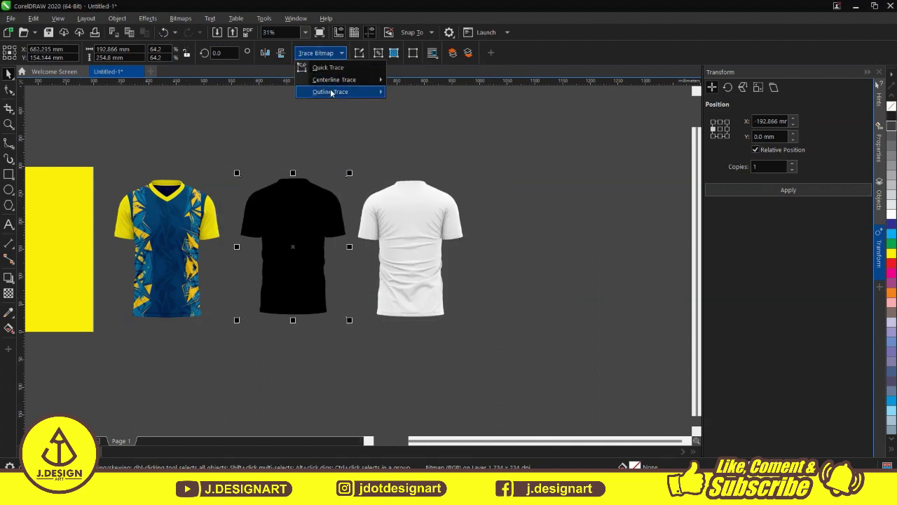
key(Escape)
drag(348, 241, 298, 272)
scroll(298, 272, up, 2)
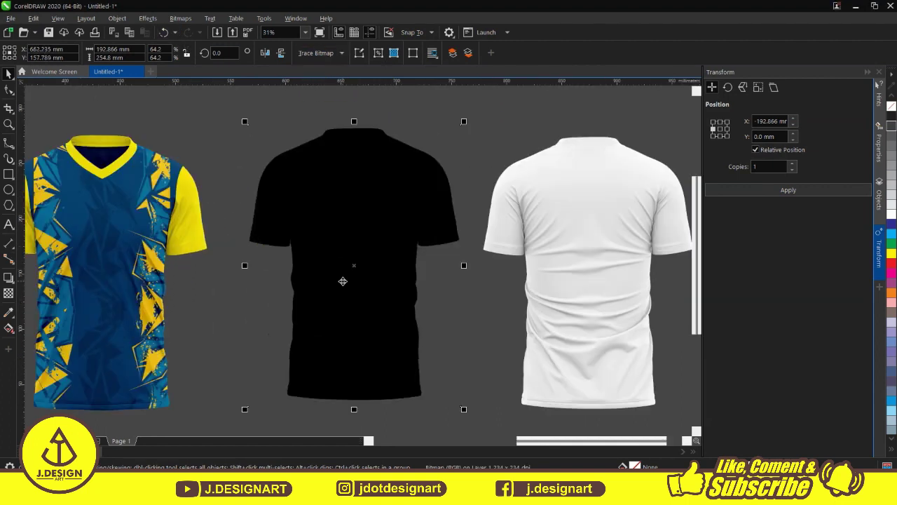
- Convert the black shirt to an RGB bitmap and accept its Outline Trace
click(180, 18)
click(204, 31)
click(470, 212)
click(452, 257)
key(Return)
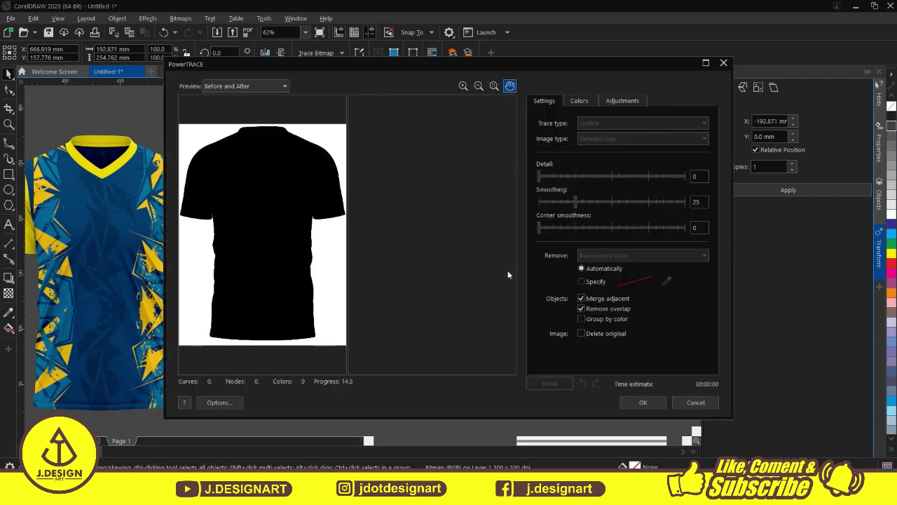
click(645, 402)
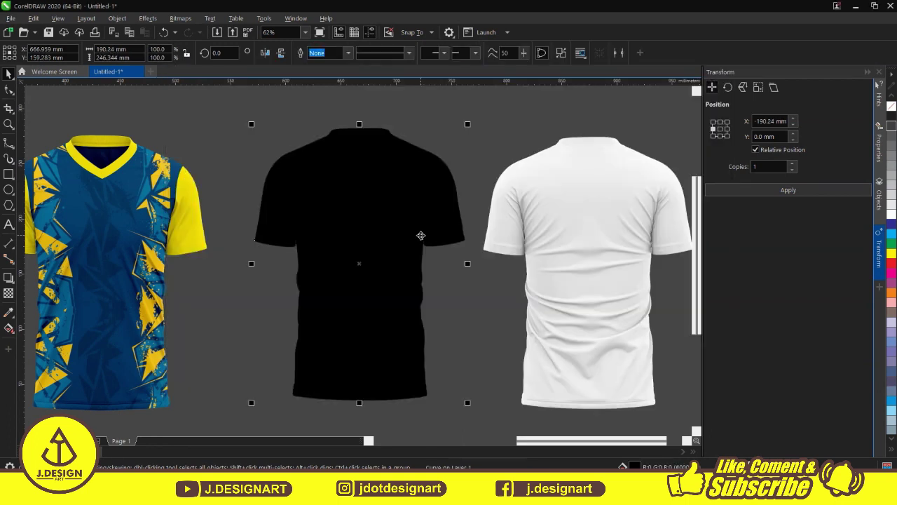
- Align the traced black silhouette exactly under the white back shirt
drag(419, 243, 647, 252)
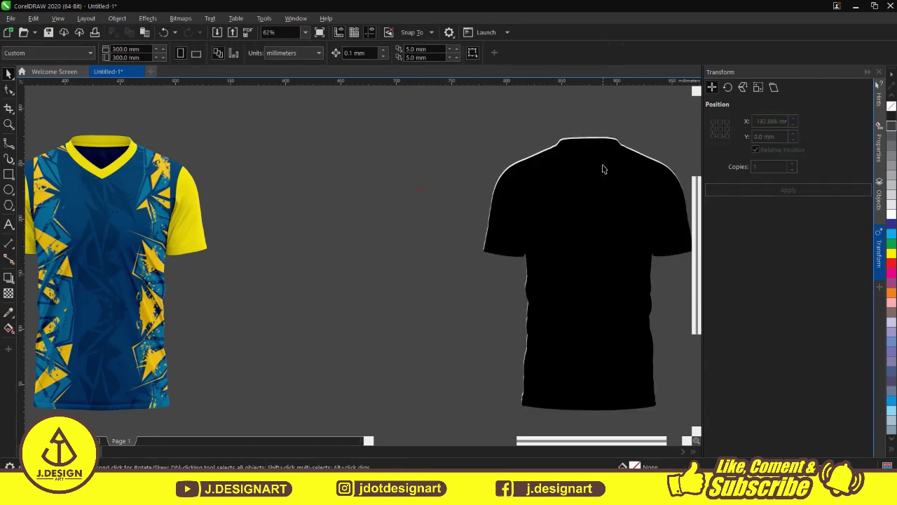
drag(603, 164, 603, 164)
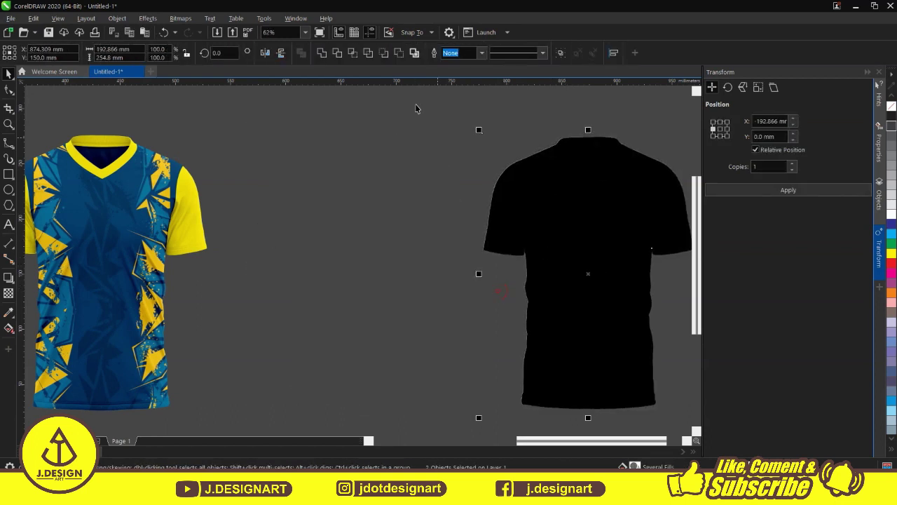
drag(584, 206, 273, 292)
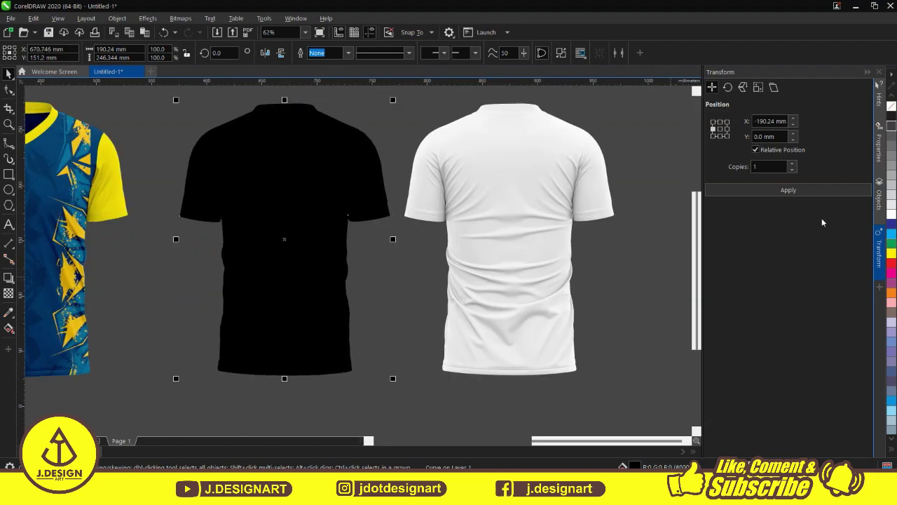
scroll(366, 340, down, 2)
- Give the white shirt a Subtract transparency and lay it over the black silhouette
click(421, 224)
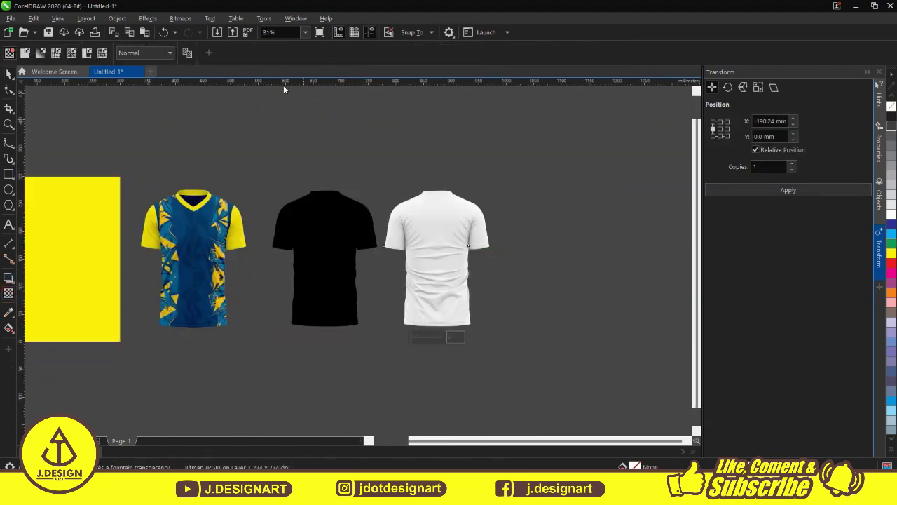
click(144, 53)
click(140, 92)
right_click(379, 181)
click(395, 245)
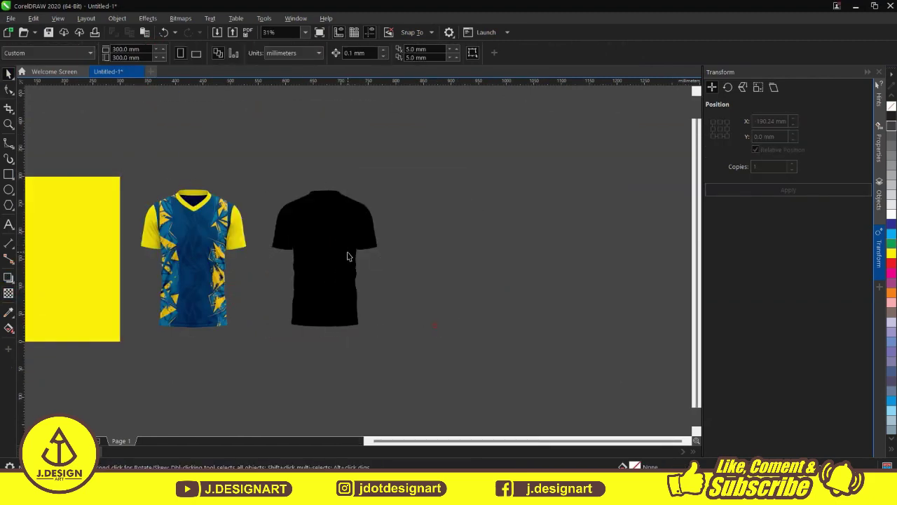
mouse_move(346, 254)
mouse_down()
mouse_move(391, 286)
mouse_move(367, 286)
mouse_up()
- Trace the sleeve seam with the B-Spline tool, then start a curve along the shoulder
scroll(359, 262, up, 5)
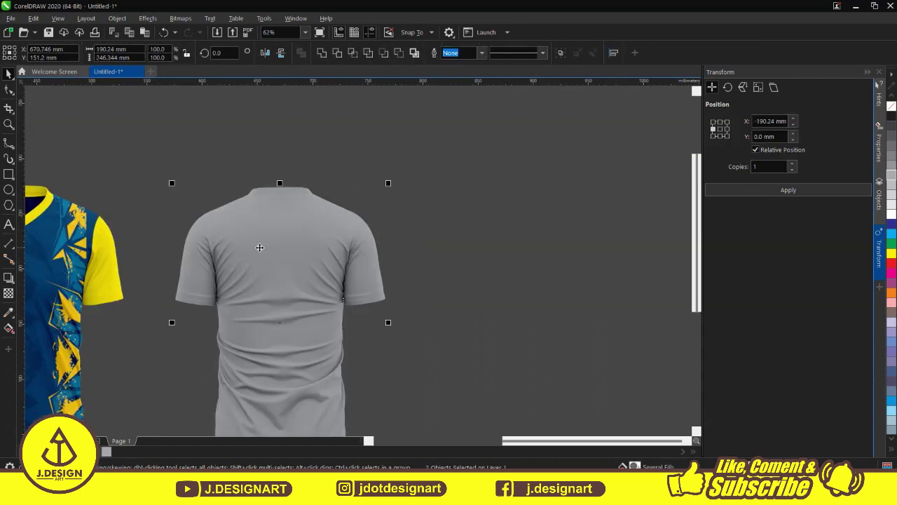
key(F5)
scroll(359, 263, up, 3)
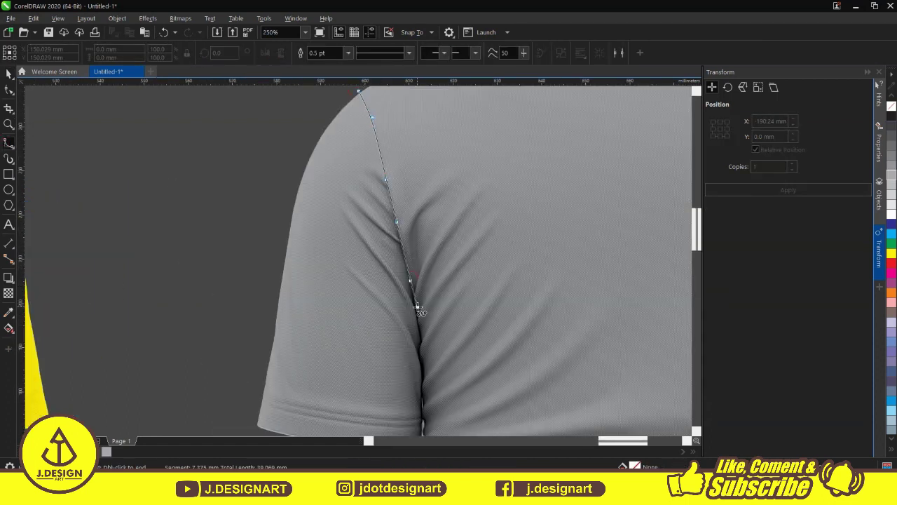
click(422, 390)
scroll(420, 400, down, 2)
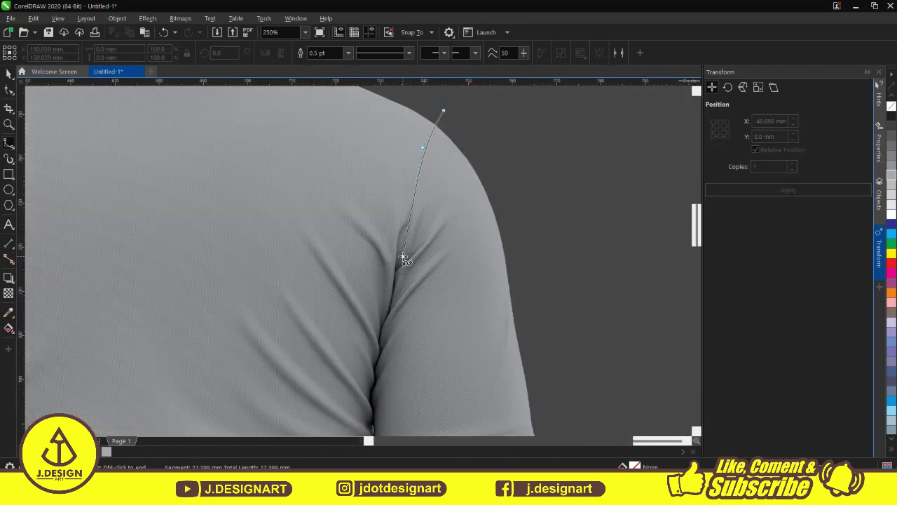
click(379, 341)
scroll(378, 341, down, 2)
click(377, 342)
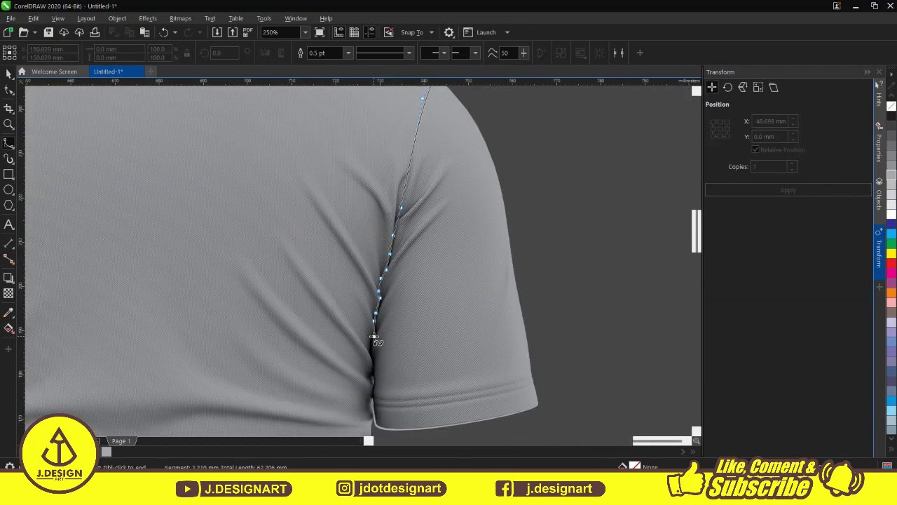
scroll(371, 375, down, 2)
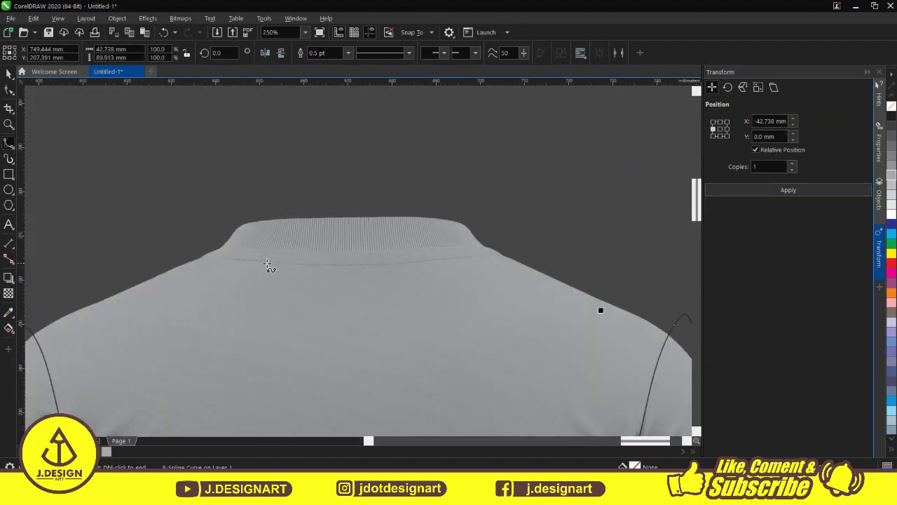
click(196, 255)
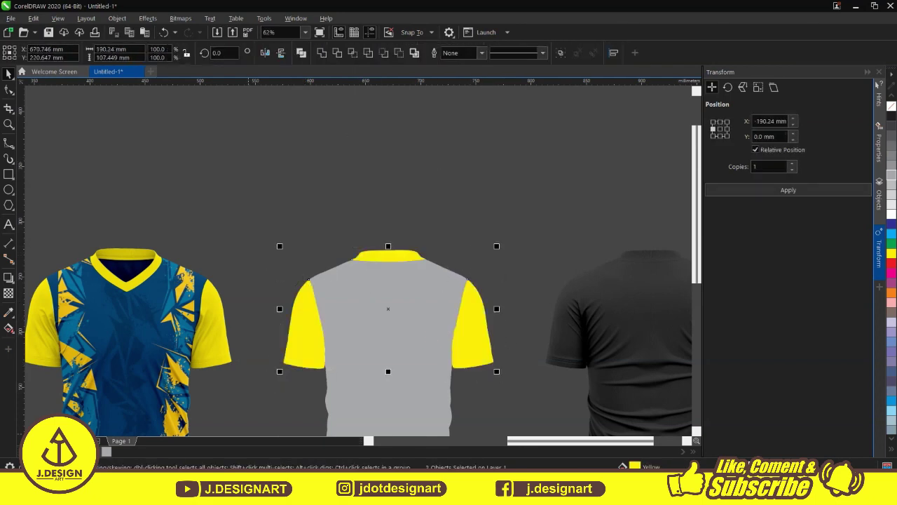
- Select the back shirt body and finish editing the pattern clipped inside it
click(282, 272)
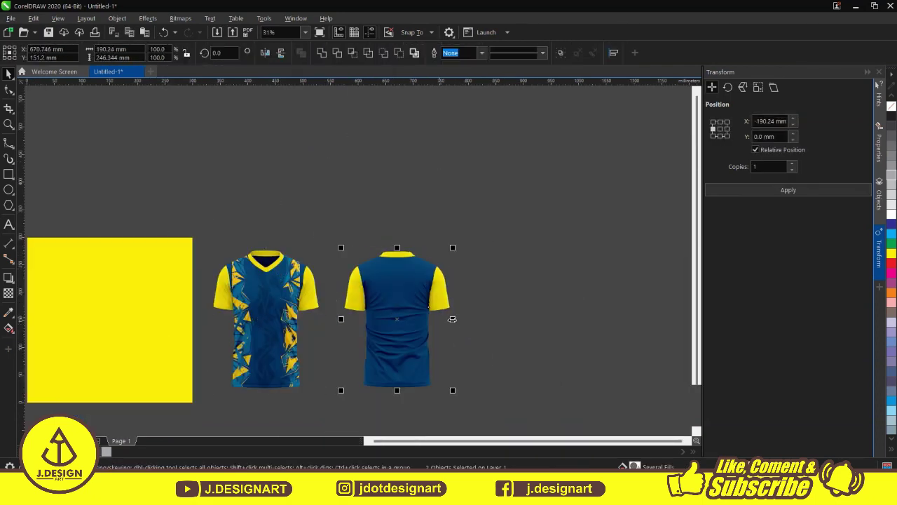
click(283, 217)
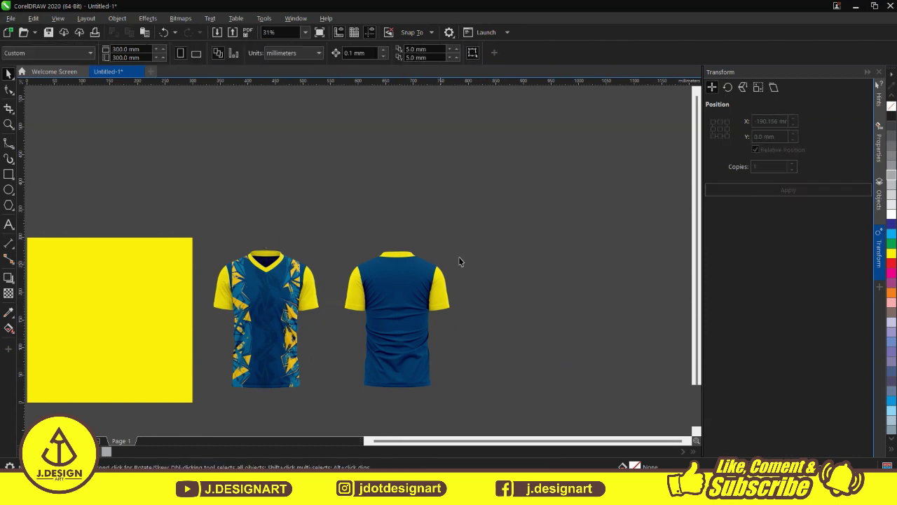
click(281, 349)
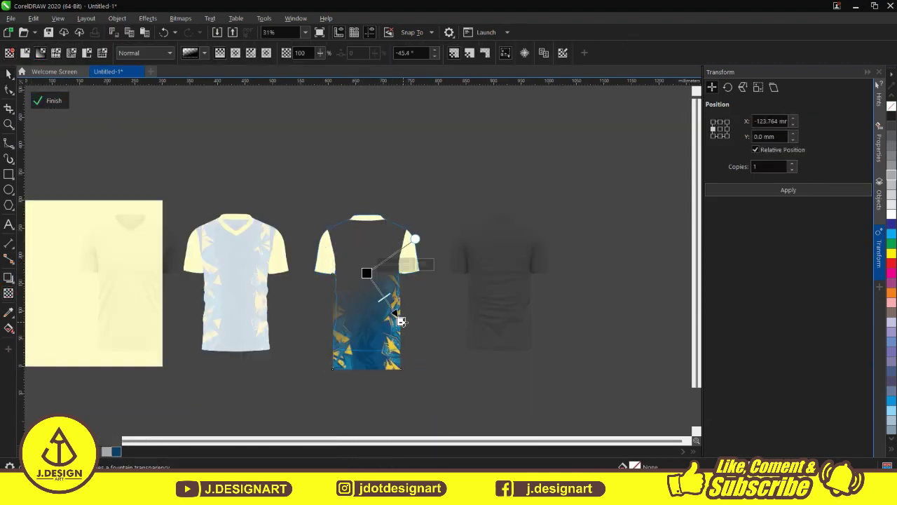
click(54, 100)
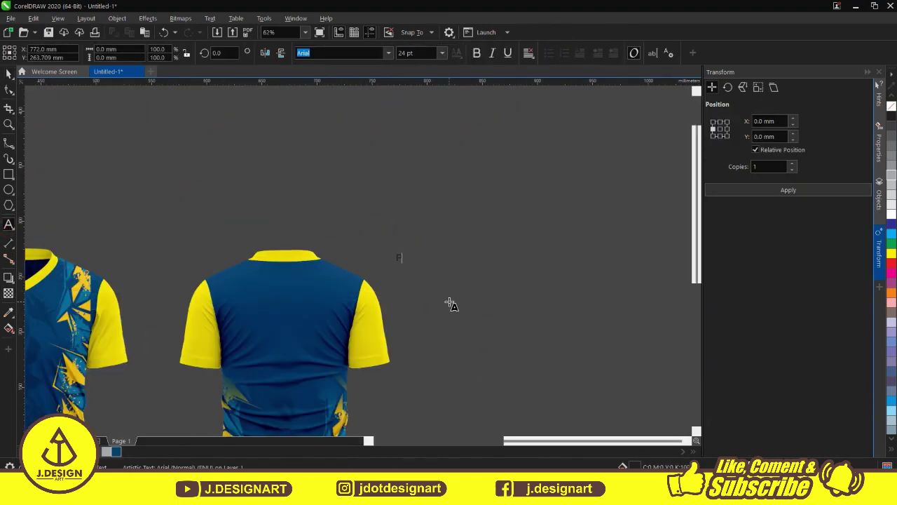
- Set PLAYER NAME to the Exotc350 Bd BT font
click(388, 52)
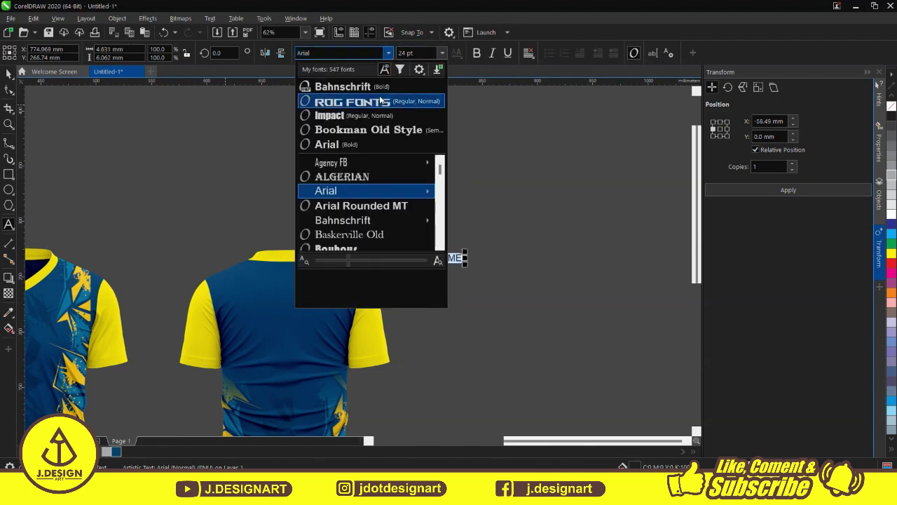
scroll(344, 193, down, 3)
scroll(340, 201, down, 5)
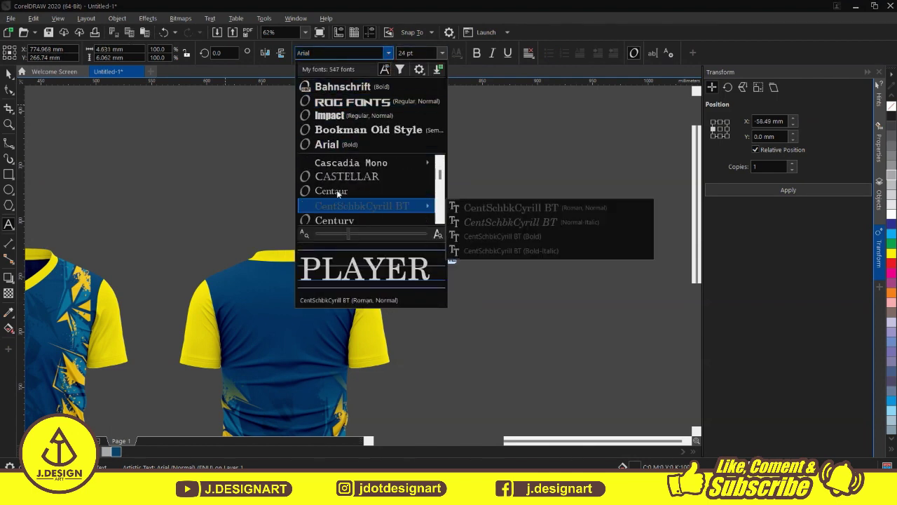
scroll(340, 200, down, 1)
scroll(342, 203, down, 5)
scroll(343, 206, down, 1)
click(465, 207)
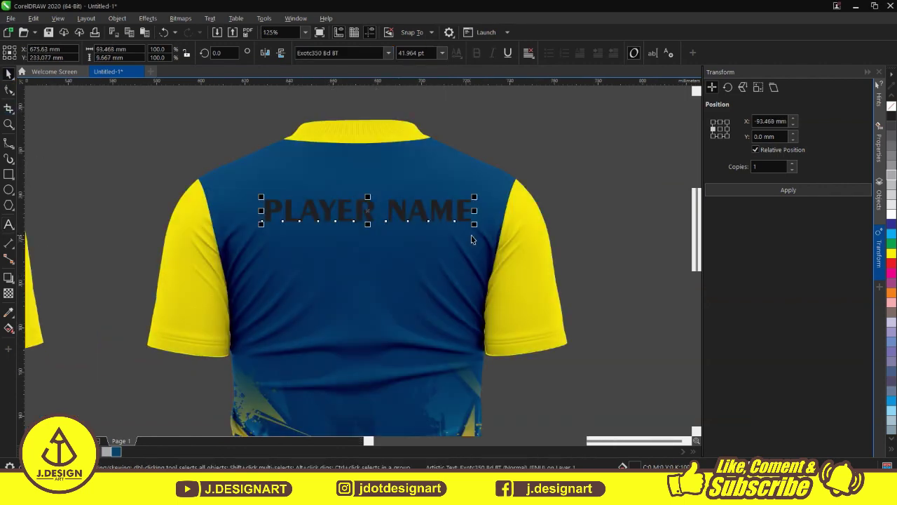
- Enlarge PLAYER NAME slightly and widen its letter spacing with the Shape tool
drag(471, 240, 474, 216)
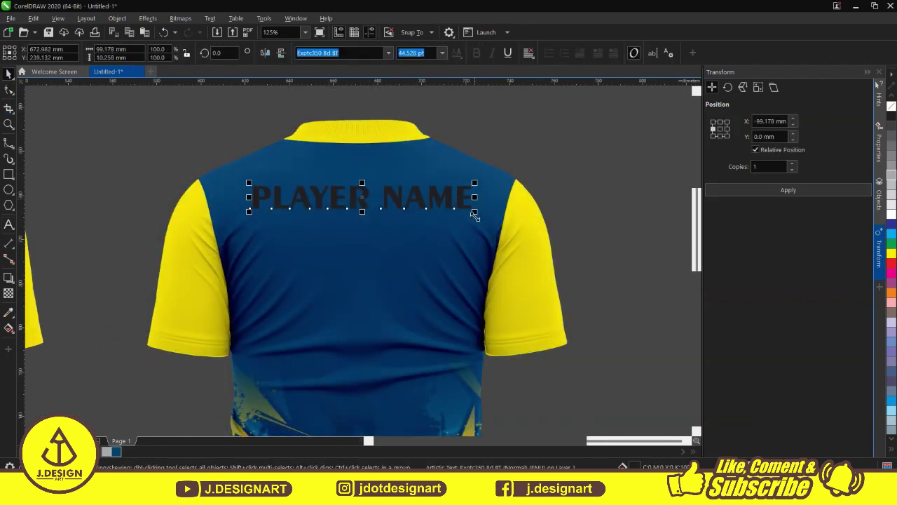
scroll(391, 207, down, 2)
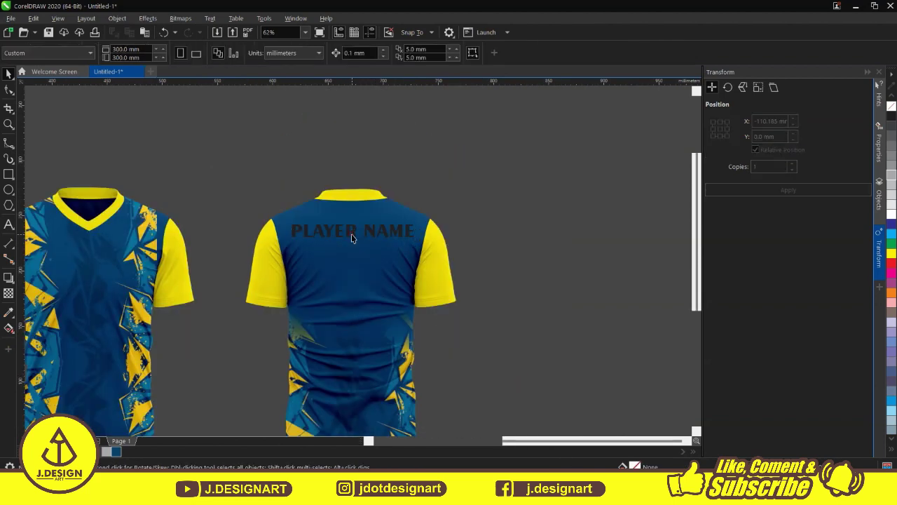
key(F10)
scroll(357, 262, up, 3)
scroll(515, 246, up, 1)
drag(515, 245, 581, 240)
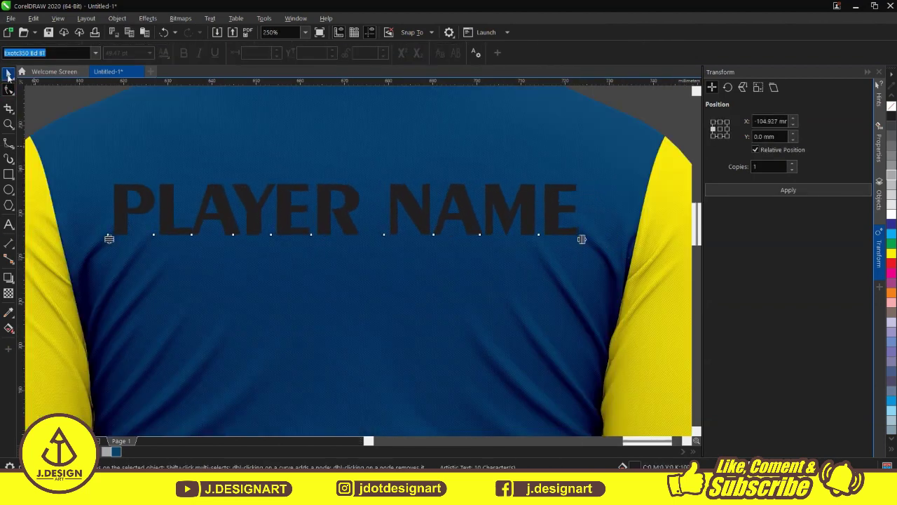
key(space)
scroll(496, 177, down, 2)
- Draw a three-point curve arc under PLAYER NAME
click(9, 147)
click(56, 214)
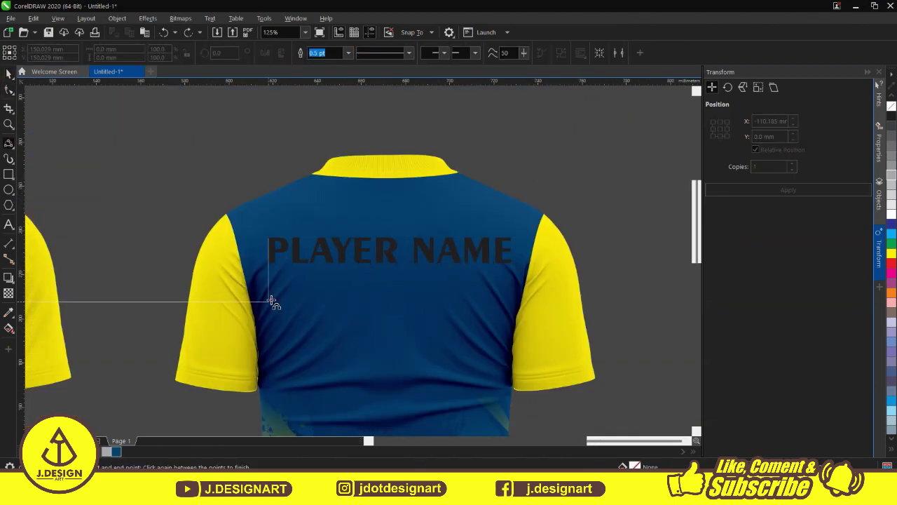
click(389, 282)
key(space)
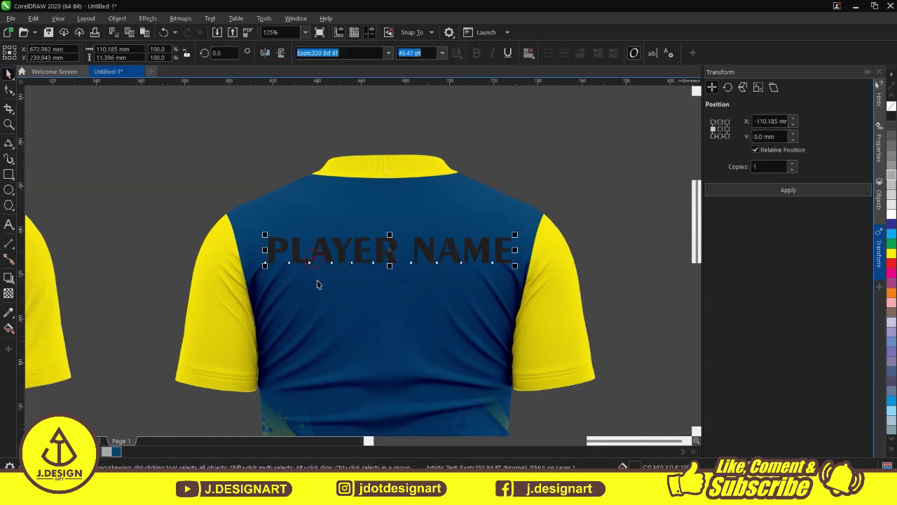
- Fit PLAYER NAME to the curved path and color it white
click(210, 18)
click(231, 110)
click(431, 280)
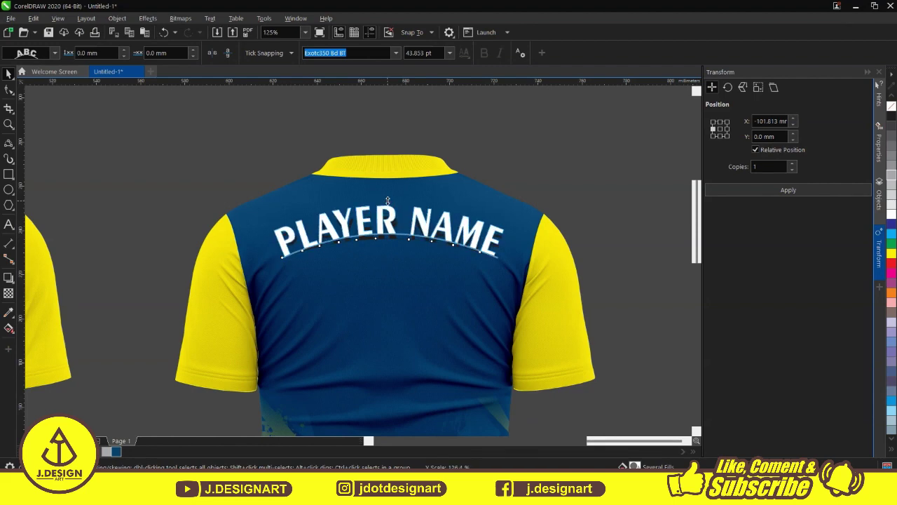
click(390, 223)
click(414, 238)
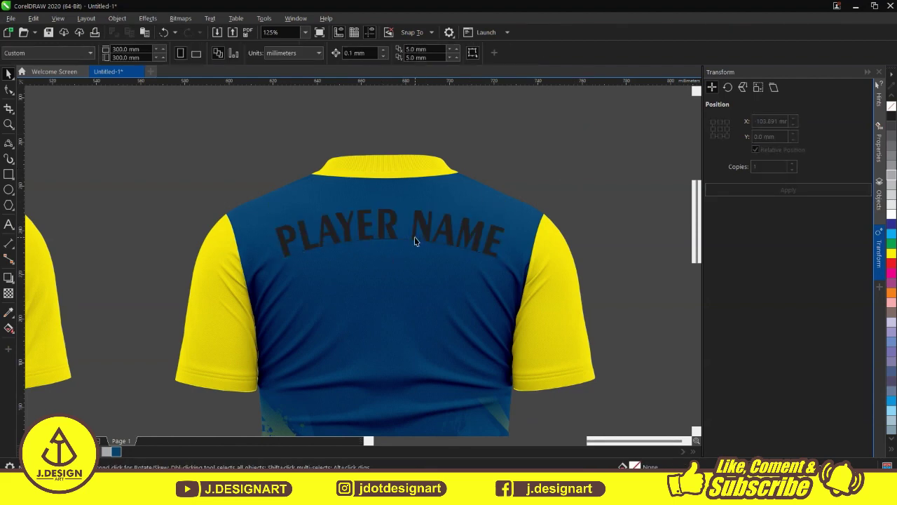
click(403, 240)
click(396, 242)
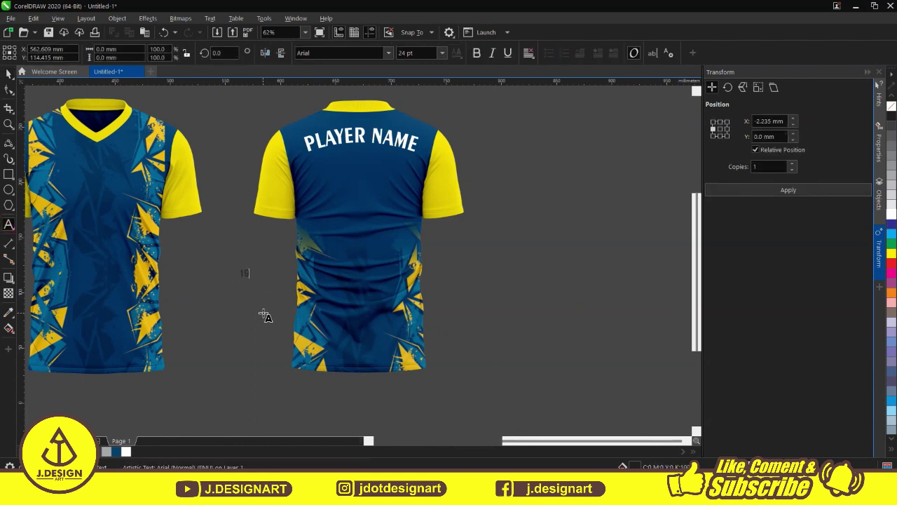
- Browse the font list for the 19 text, then keep Arial
click(389, 53)
scroll(341, 203, down, 1)
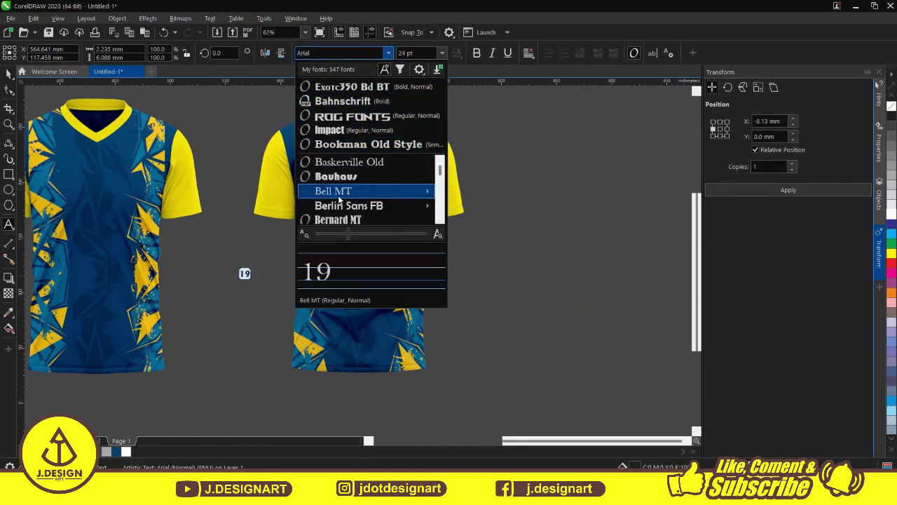
scroll(337, 196, down, 2)
scroll(333, 179, down, 3)
scroll(335, 176, down, 3)
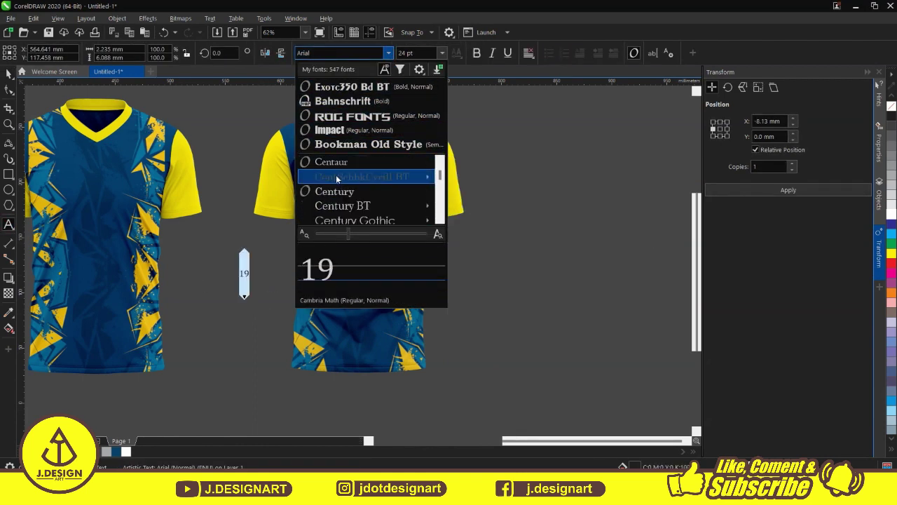
scroll(336, 175, up, 1)
scroll(337, 178, down, 5)
scroll(336, 182, down, 5)
scroll(336, 186, down, 3)
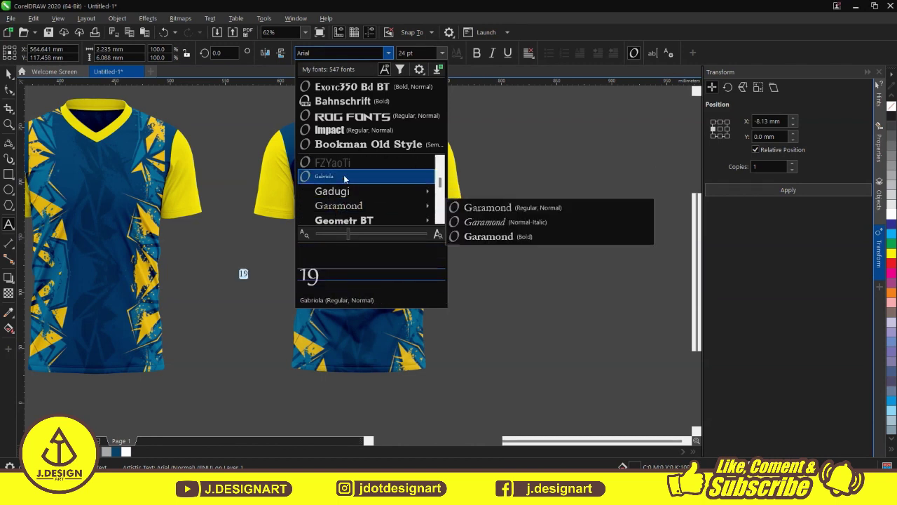
scroll(337, 195, down, 4)
scroll(337, 195, down, 2)
key(Escape)
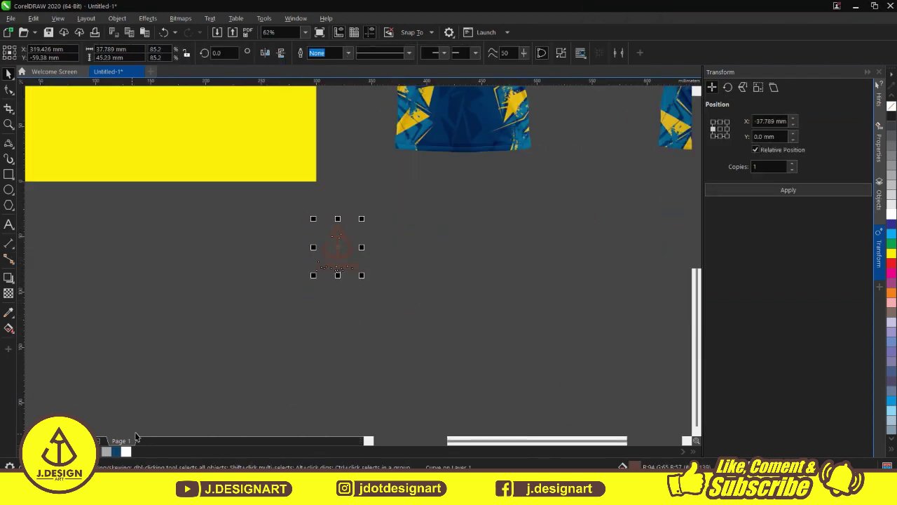
- Draw a small circle with an 8.0 pt outline and sample yellow with the Eyedropper
key(F7)
drag(253, 255, 308, 310)
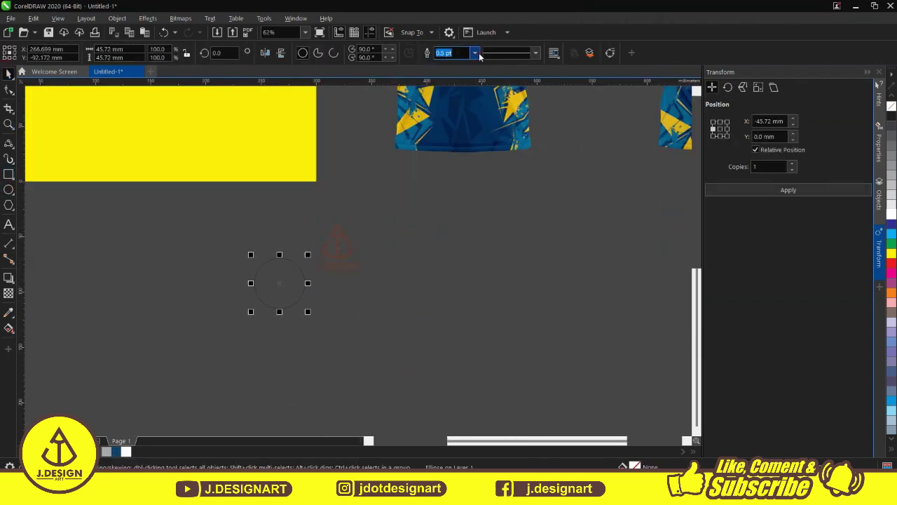
click(475, 53)
click(452, 169)
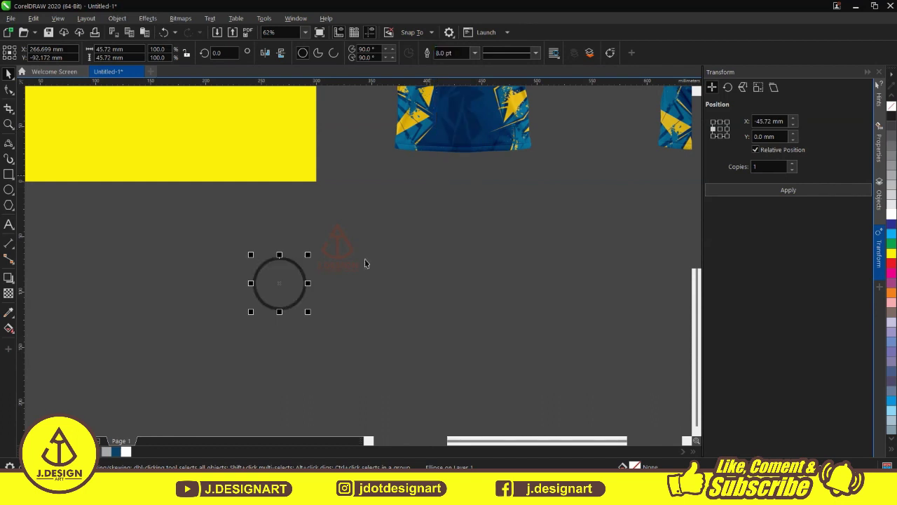
click(9, 312)
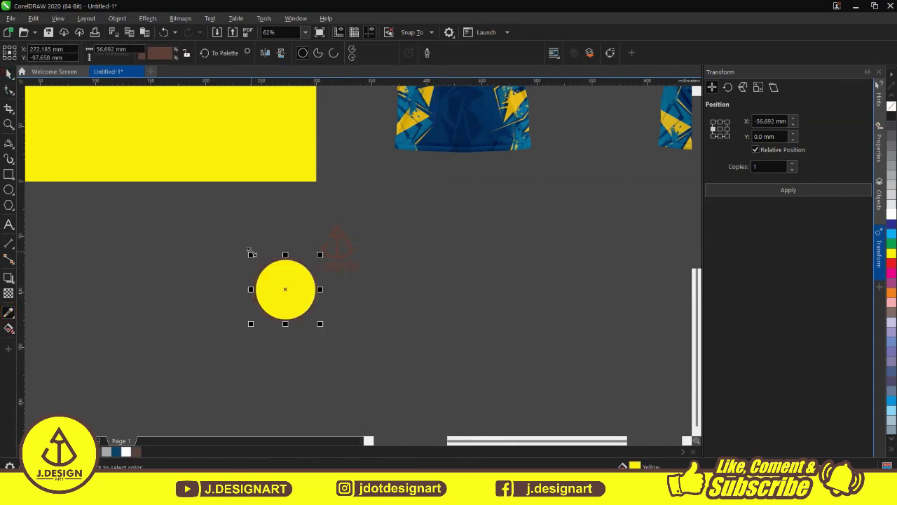
- Send the yellow circle behind the logo and select both as a badge
right_click(303, 293)
click(449, 289)
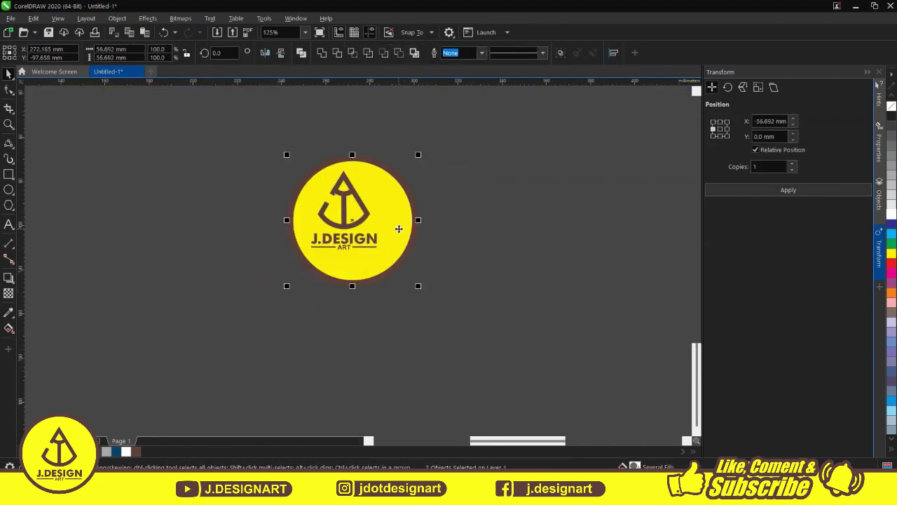
click(340, 253)
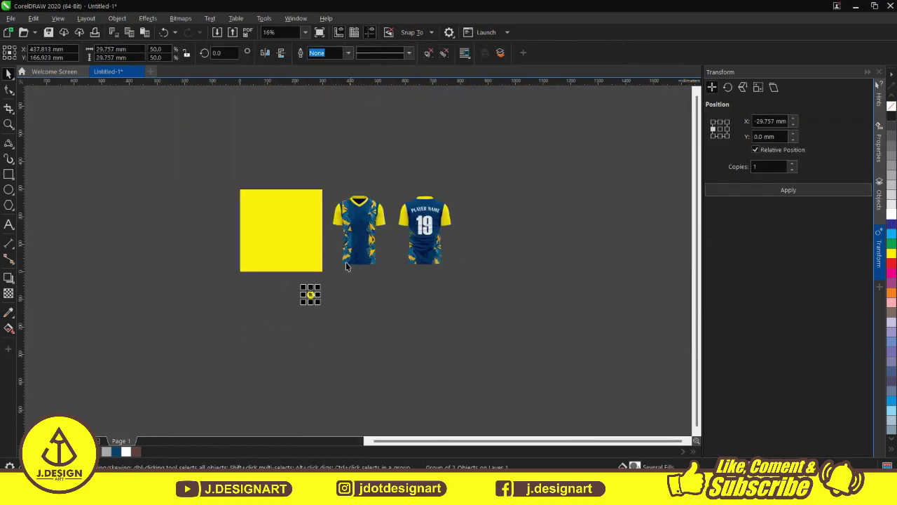
- Place the logo badge on the front jersey's chest
scroll(329, 231, up, 5)
mouse_move(384, 143)
mouse_down()
mouse_move(300, 258)
mouse_move(287, 249)
mouse_move(362, 254)
mouse_up()
scroll(435, 217, down, 3)
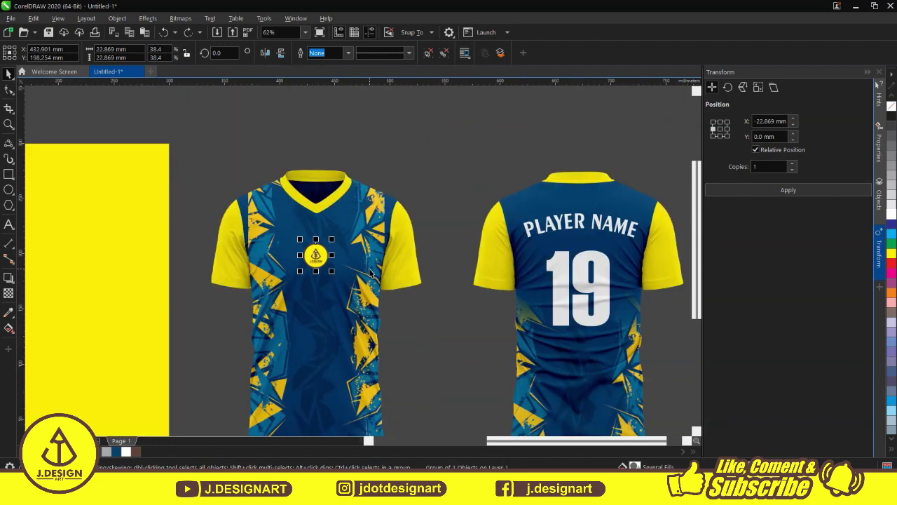
scroll(367, 260, down, 3)
click(386, 380)
- Copy both jerseys above the originals and delete the extra back jersey copy
scroll(375, 264, up, 3)
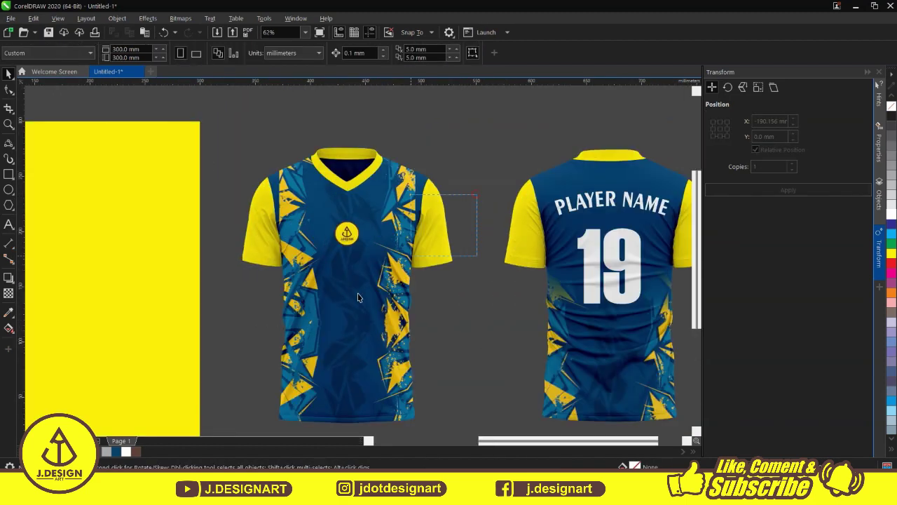
scroll(293, 251, down, 3)
click(448, 211)
click(380, 326)
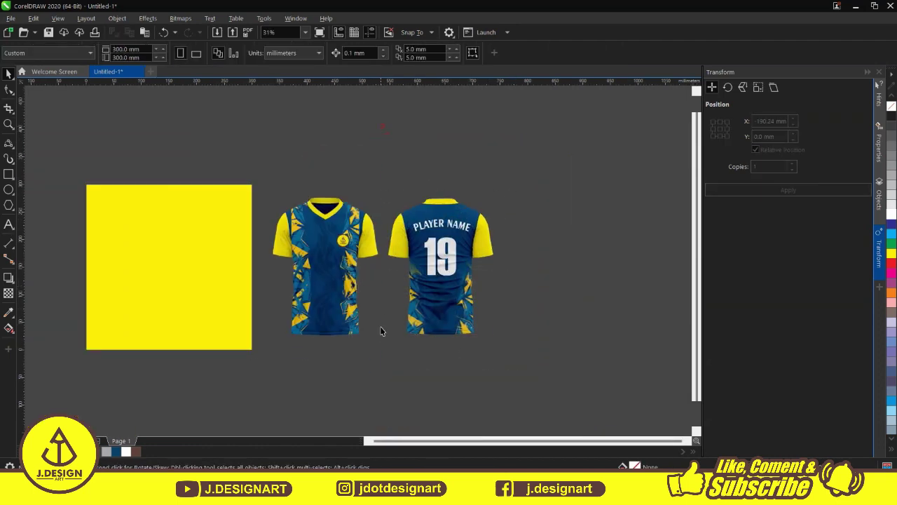
scroll(380, 326, down, 2)
drag(449, 330, 314, 232)
mouse_move(379, 281)
mouse_down()
mouse_move(317, 127)
mouse_move(377, 221)
mouse_up()
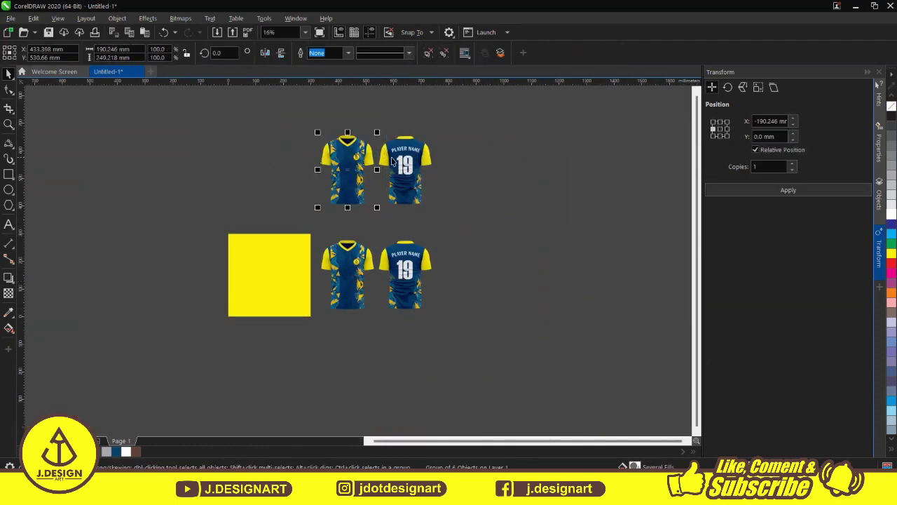
drag(469, 108, 377, 218)
key(Delete)
- Convert the front jersey copy to a bitmap
scroll(302, 118, up, 2)
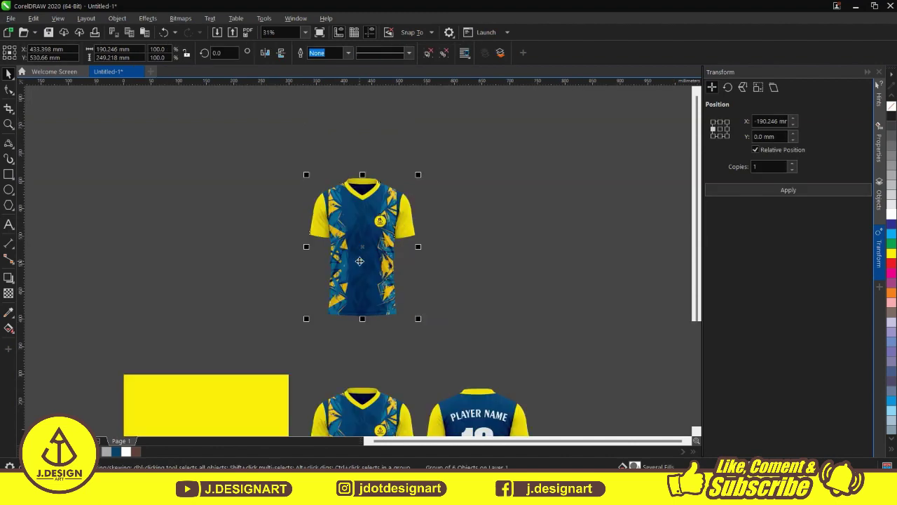
click(180, 18)
click(204, 33)
- Convert the jersey copy to a bitmap and enlarge it over the yellow square
click(461, 301)
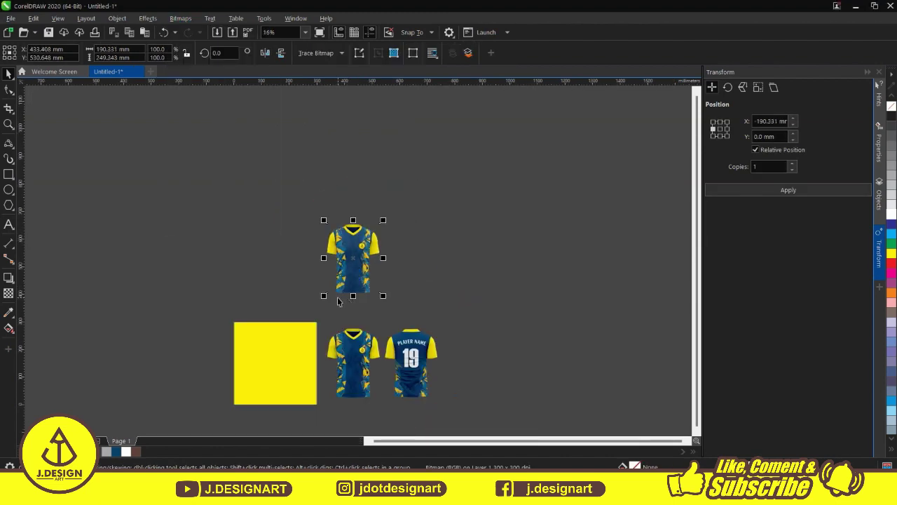
scroll(420, 315, down, 2)
drag(380, 280, 407, 364)
scroll(418, 404, up, 2)
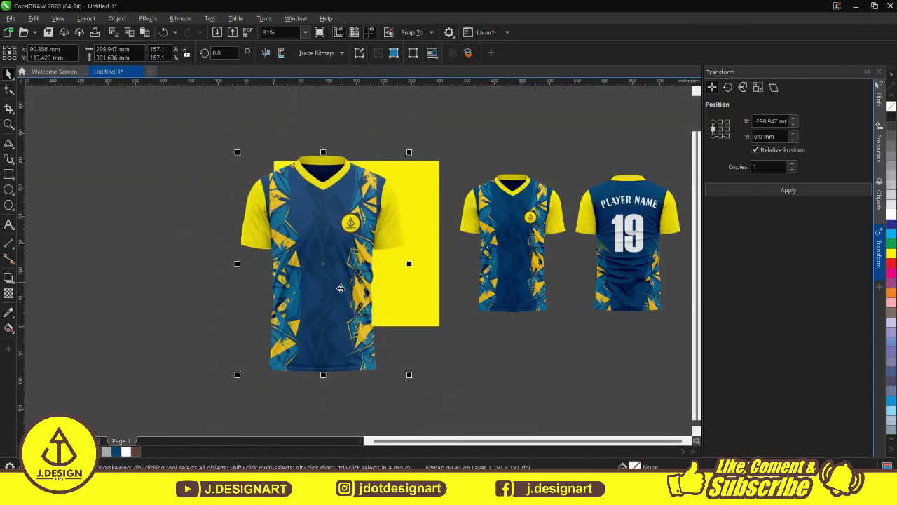
drag(419, 403, 400, 387)
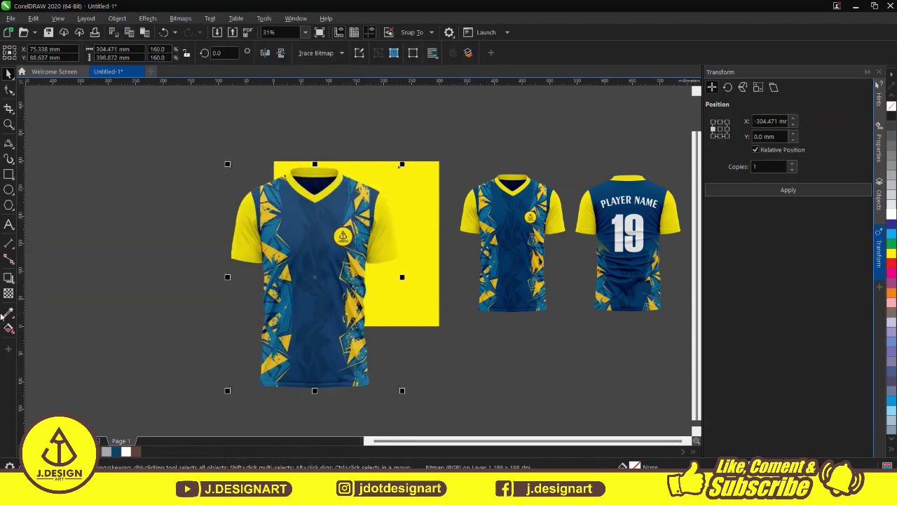
- Test Normal and Multiply transparency modes, then make the large jersey semi-transparent
click(8, 293)
click(144, 53)
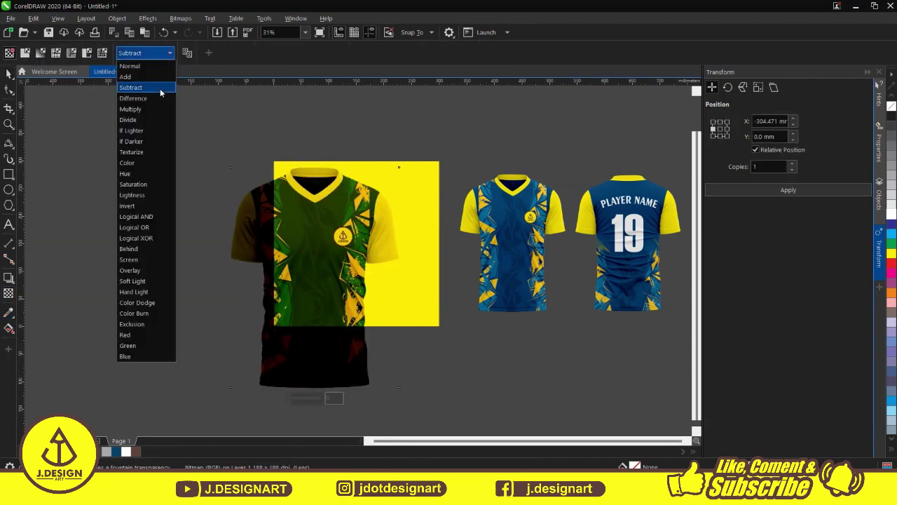
click(129, 66)
click(161, 53)
click(147, 109)
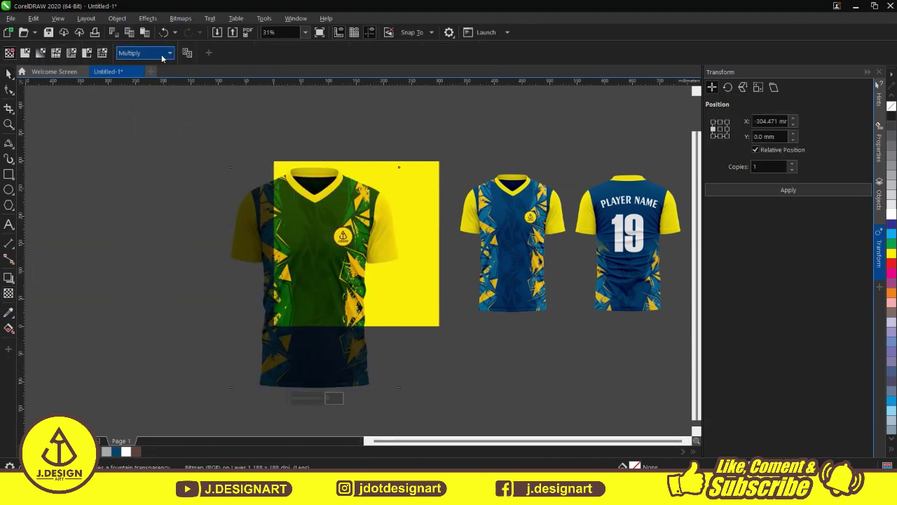
click(163, 53)
click(137, 66)
drag(333, 398, 322, 398)
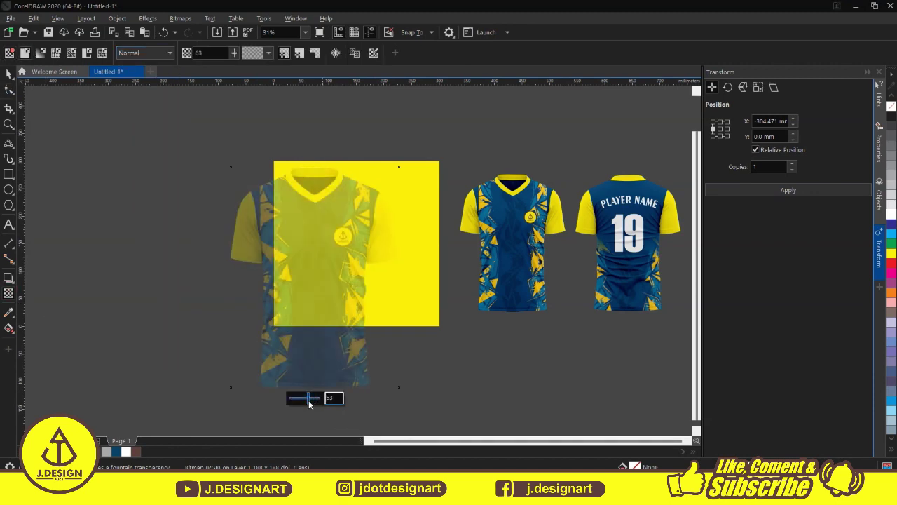
- Shift the faded jersey left over the yellow square, then move it off again
key(space)
drag(377, 291, 360, 293)
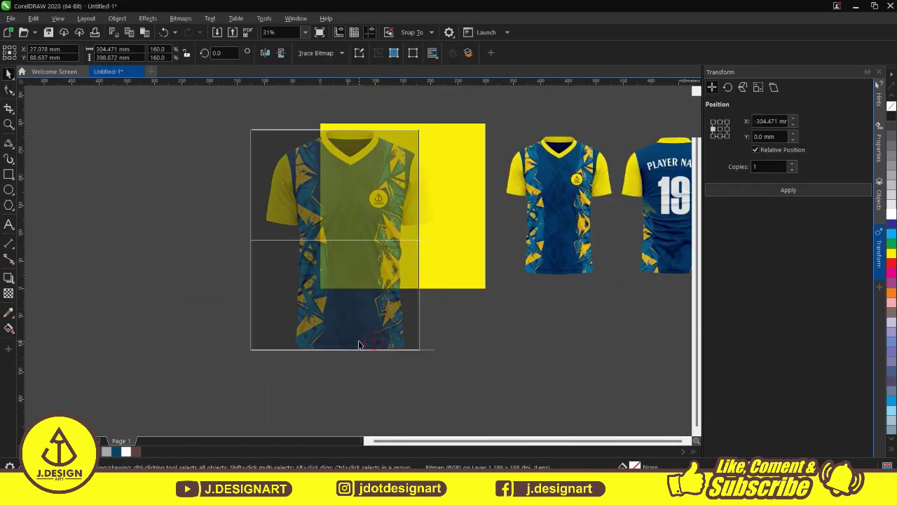
drag(288, 214, 184, 213)
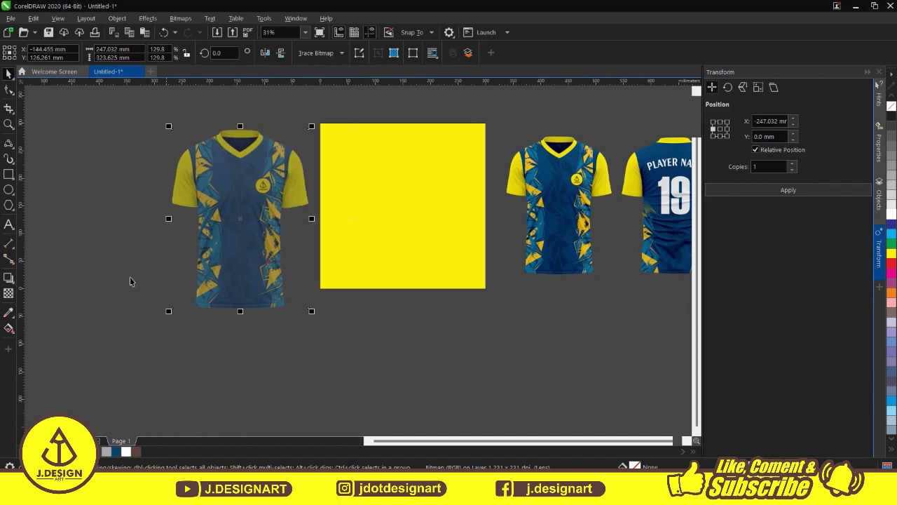
key(space)
key(space)
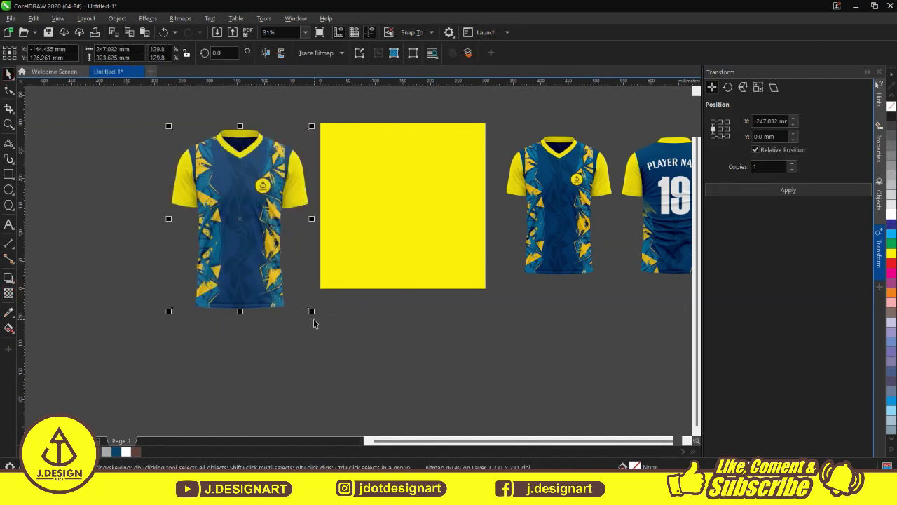
- Convert the jersey into a bitmap and move it onto the yellow square
click(180, 18)
click(207, 32)
click(525, 208)
click(518, 235)
click(517, 301)
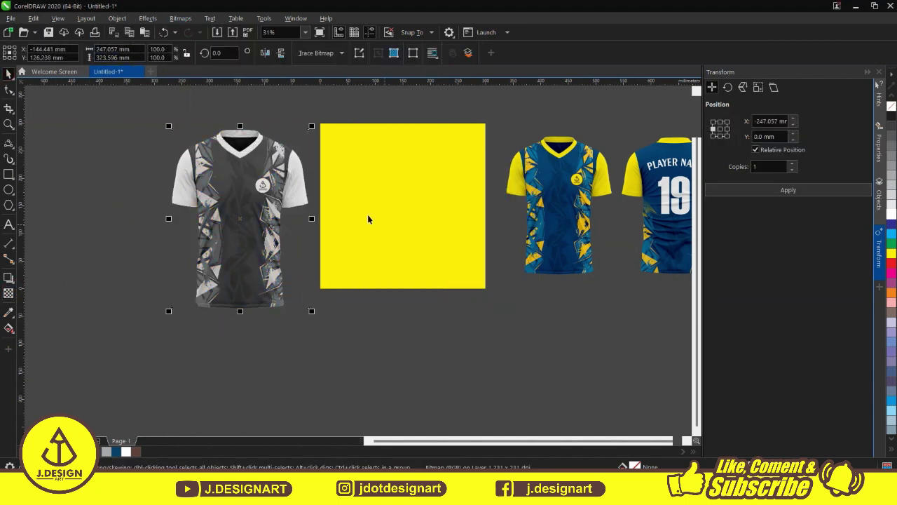
drag(240, 218, 357, 196)
- Try then undo a Subtract transparency, and apply a fading merge mode to the jersey on the yellow square
click(9, 293)
click(143, 52)
click(146, 86)
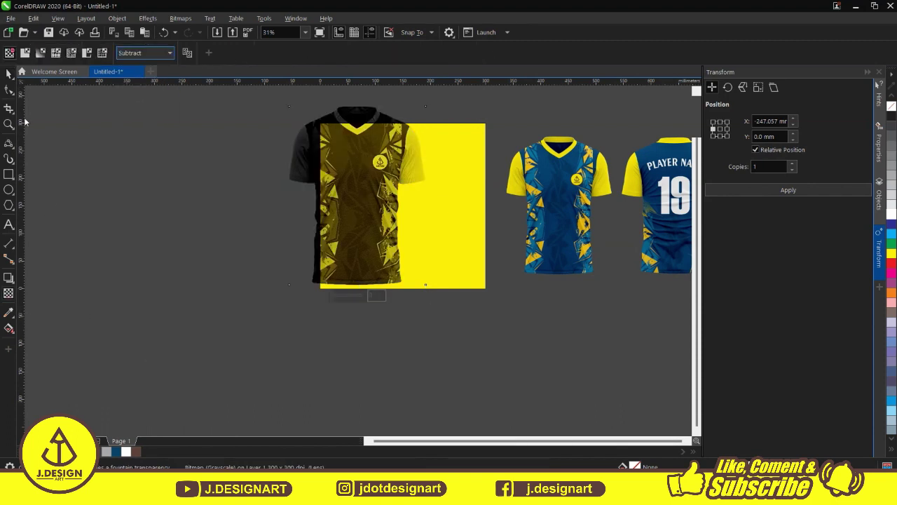
key(ctrl+z)
key(ctrl+z)
key(ctrl+z)
key(ctrl+z)
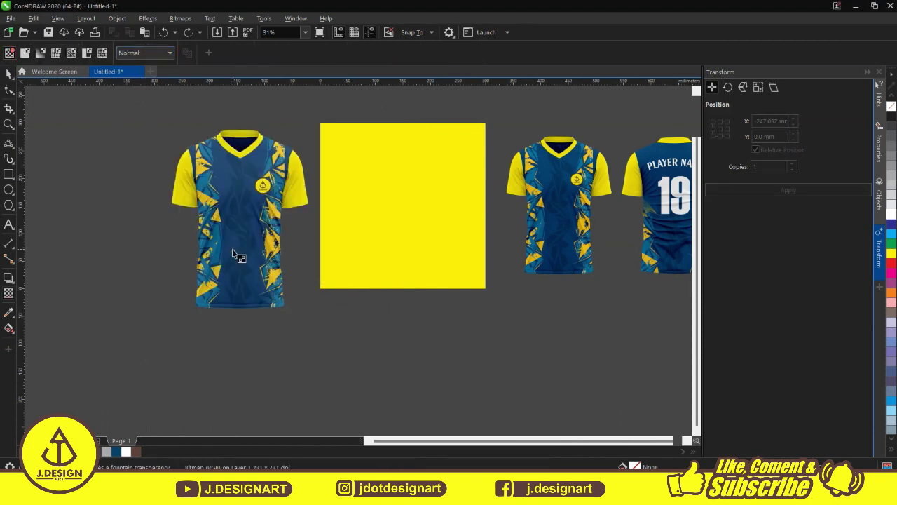
click(144, 53)
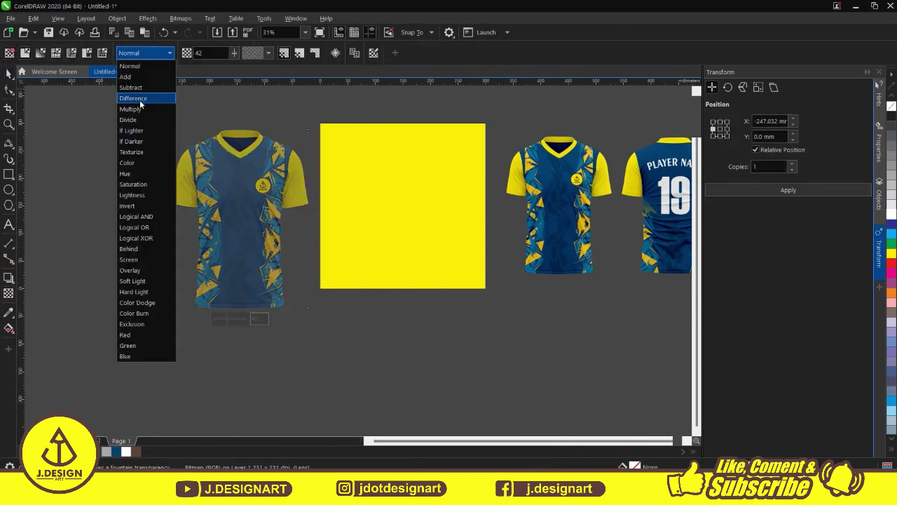
click(140, 98)
drag(257, 236, 363, 227)
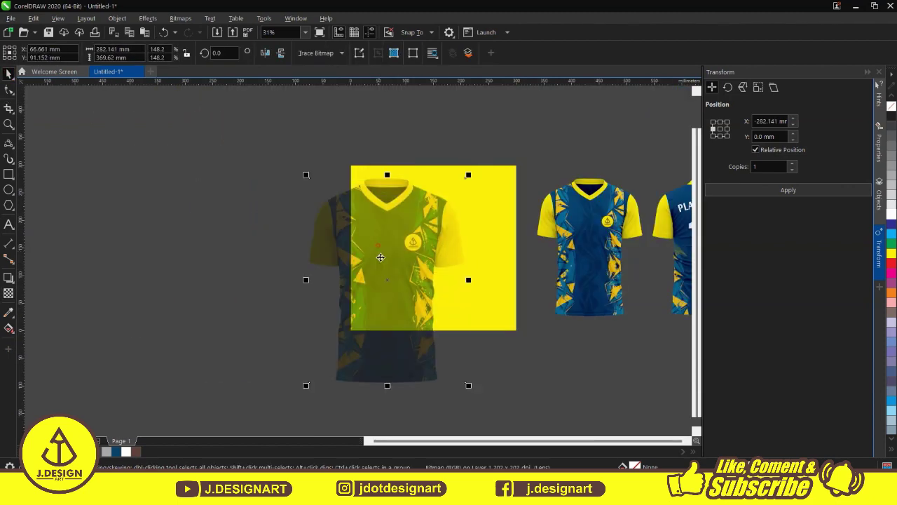
- Change the jersey's merge mode, shrink it slightly, and move a copy over the second jersey
click(168, 52)
click(147, 140)
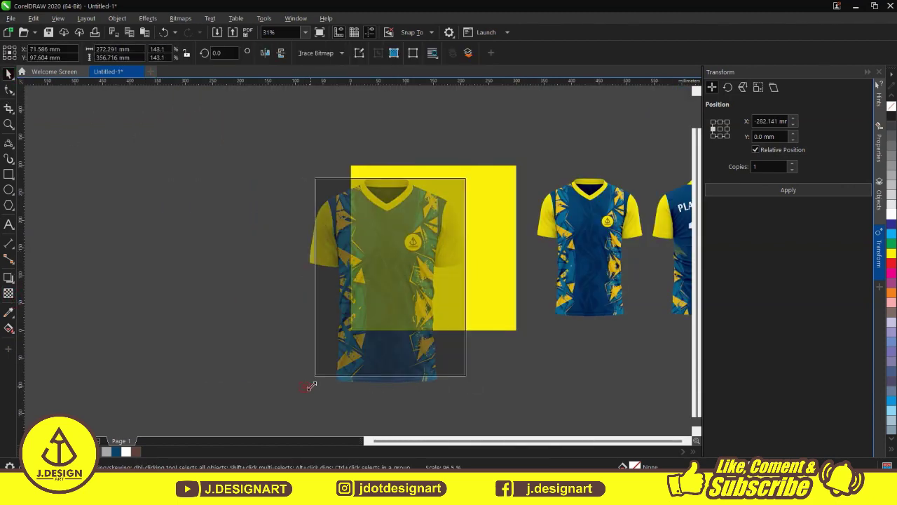
drag(311, 384, 397, 338)
scroll(409, 273, down, 2)
drag(354, 254, 432, 271)
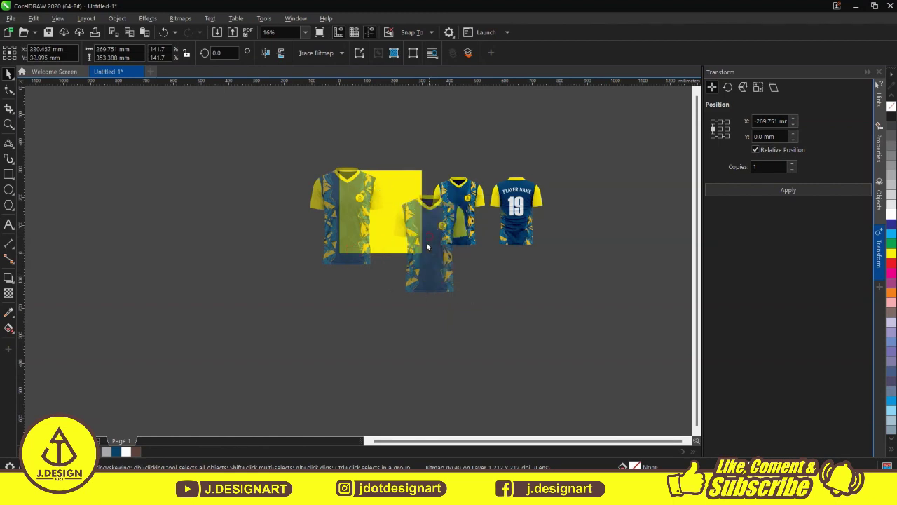
scroll(424, 277, up, 2)
- Delete the extra jersey copy, clip the faded jersey inside the square, and overlap the back jersey on the front
right_click(211, 160)
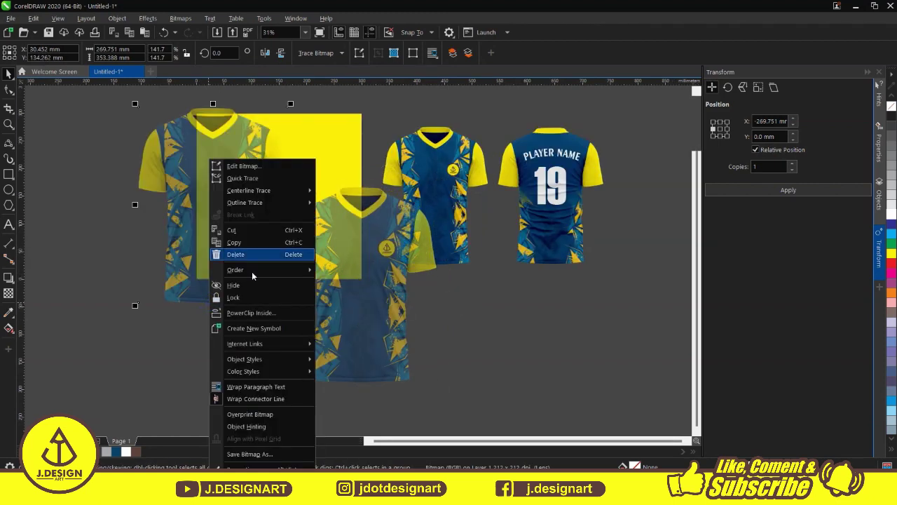
click(252, 272)
key(Delete)
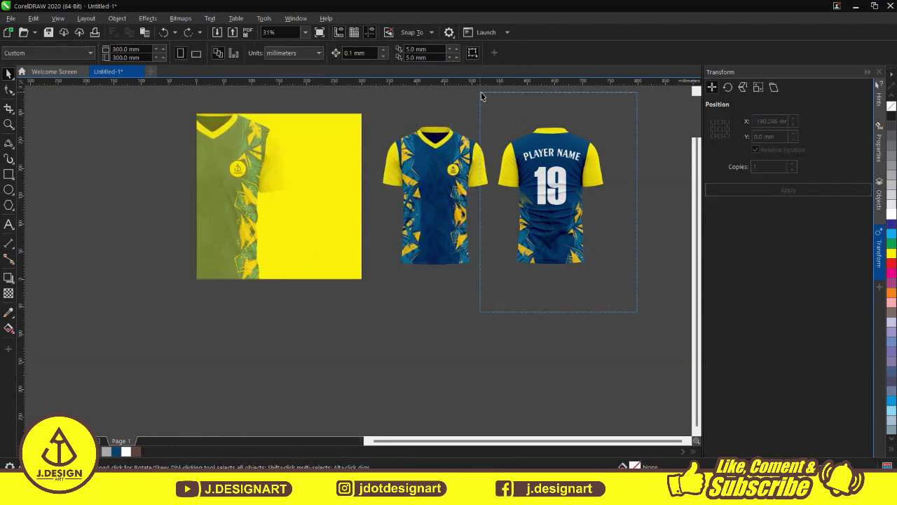
drag(551, 196, 502, 165)
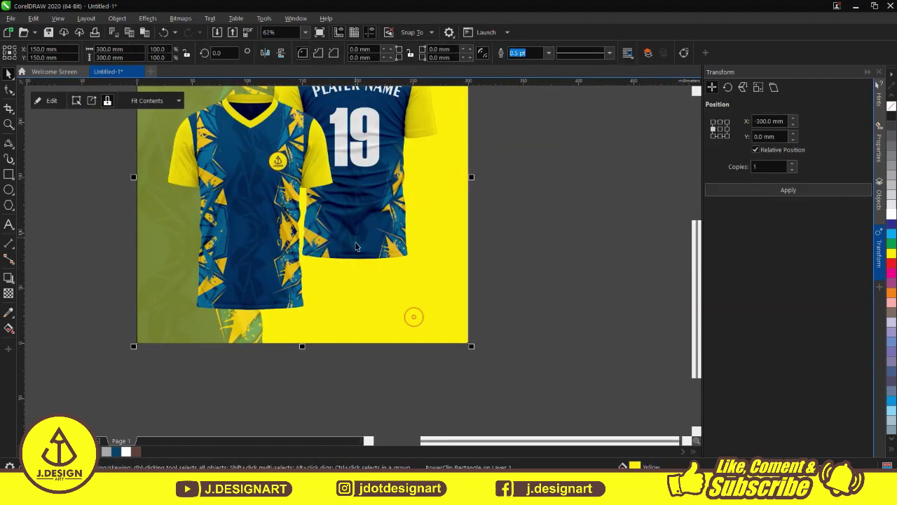
- Group the front and back jerseys and cast a drop shadow beneath them
key(ctrl+g)
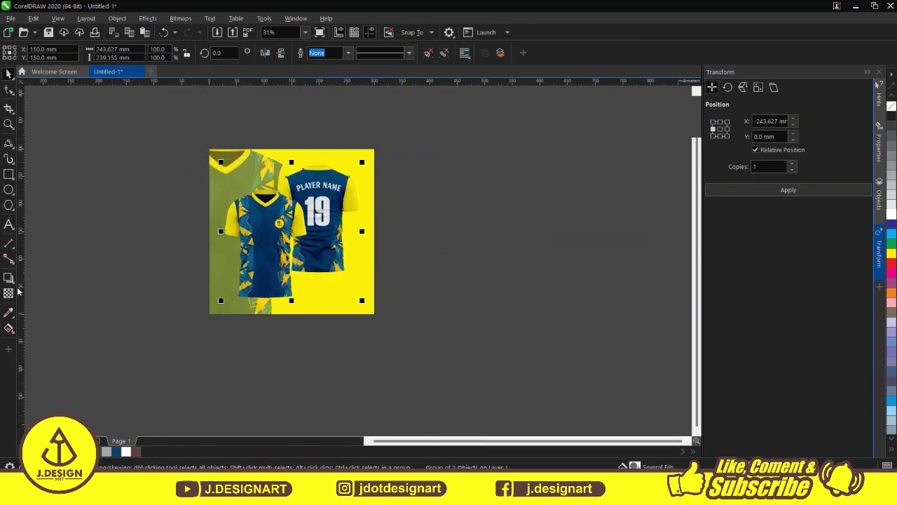
click(8, 277)
click(44, 277)
drag(291, 297, 311, 269)
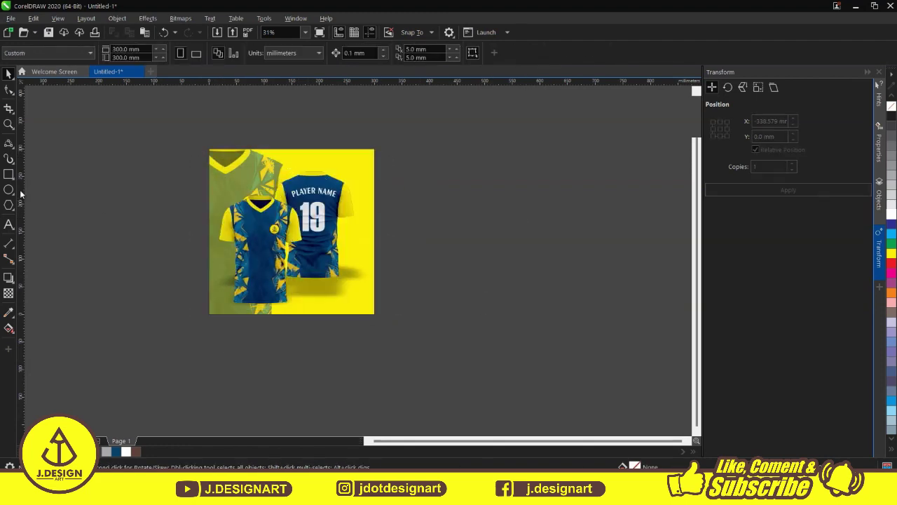
- Draw a small square, duplicate it below, and place the three swatches along the poster's right edge
drag(376, 147, 355, 171)
scroll(357, 260, up, 1)
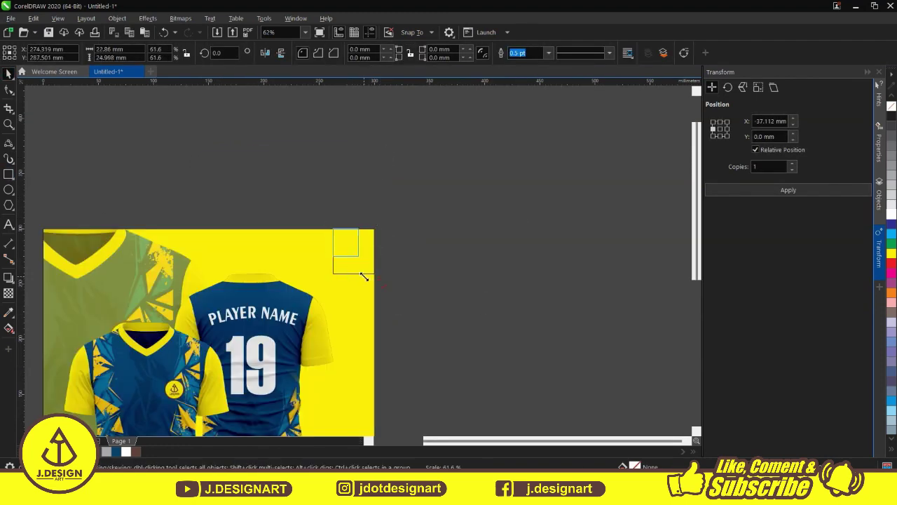
drag(364, 277, 350, 300)
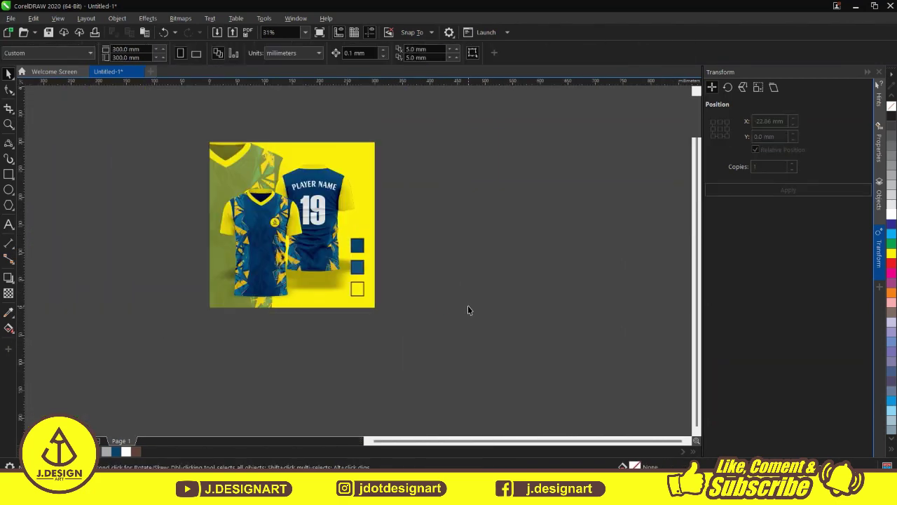
drag(468, 309, 181, 144)
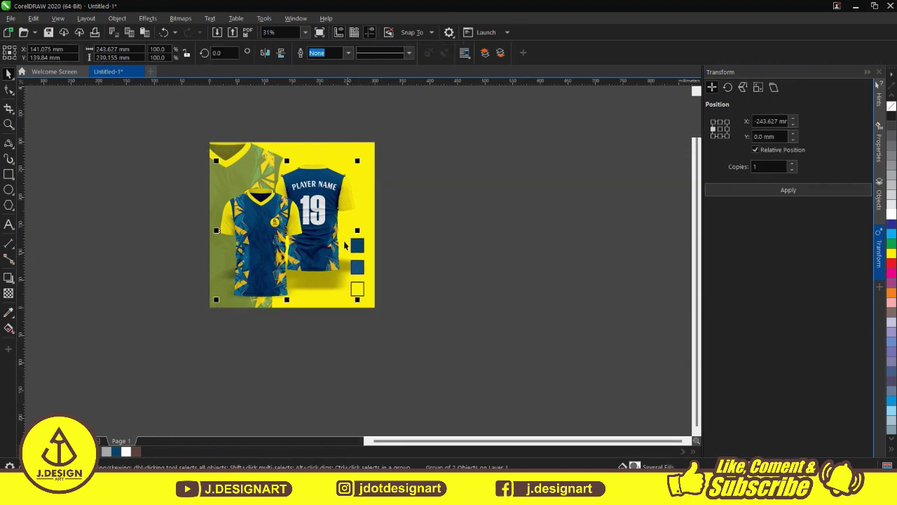
click(319, 201)
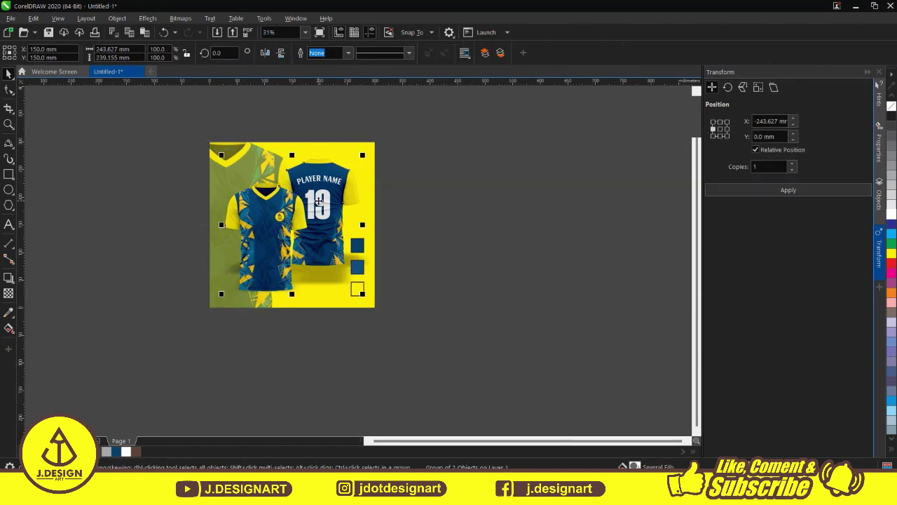
key(Escape)
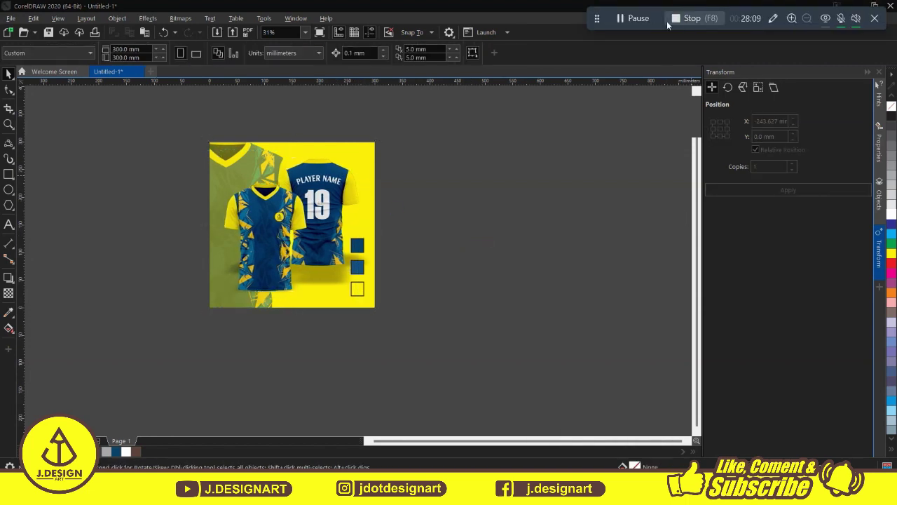
- Draw a 36 pt diagonal line from the poster's bottom-left to top-right corner and adjust its nodes
click(9, 143)
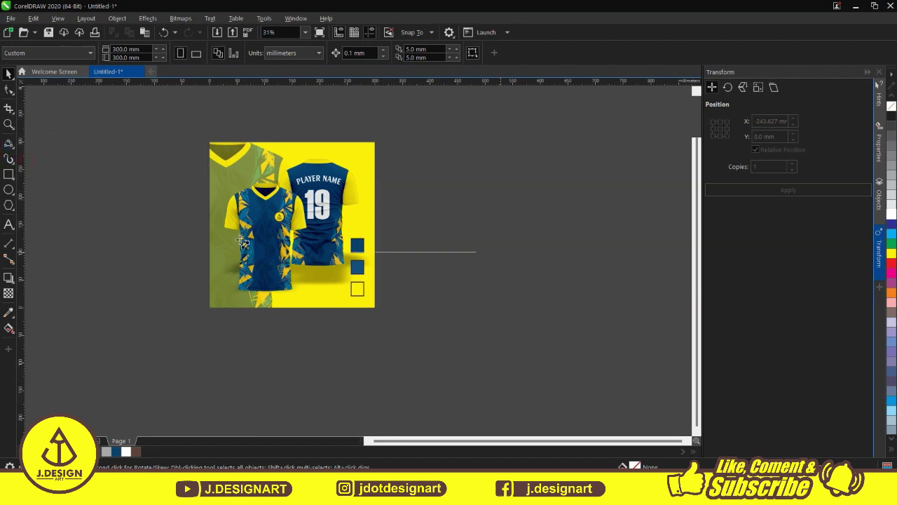
scroll(330, 302, down, 1)
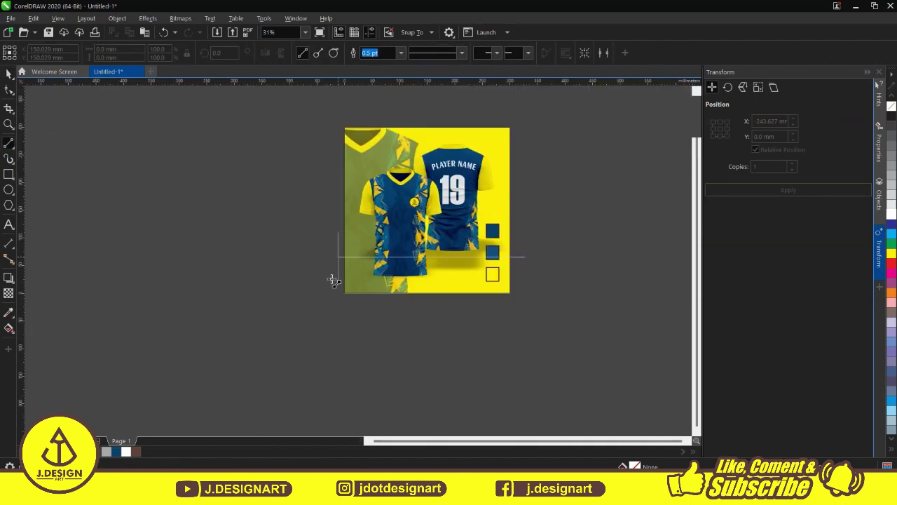
click(533, 131)
click(403, 53)
click(384, 171)
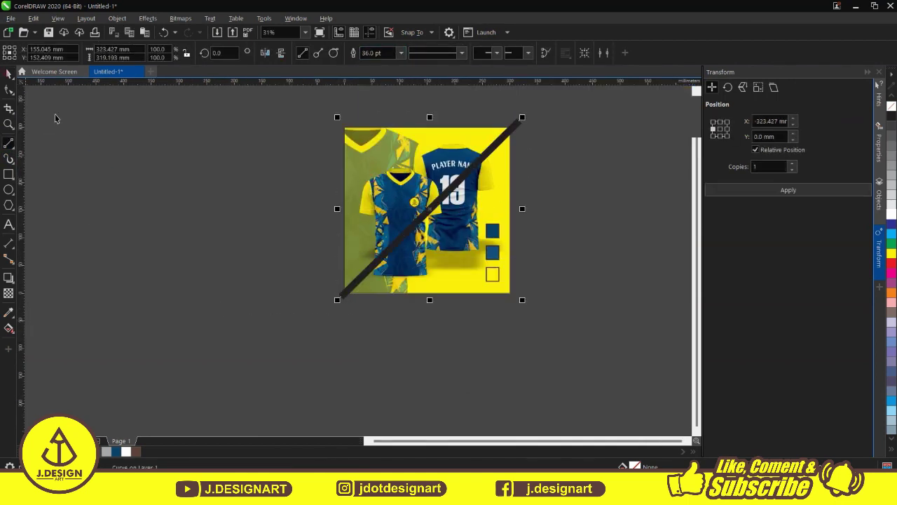
key(space)
click(9, 90)
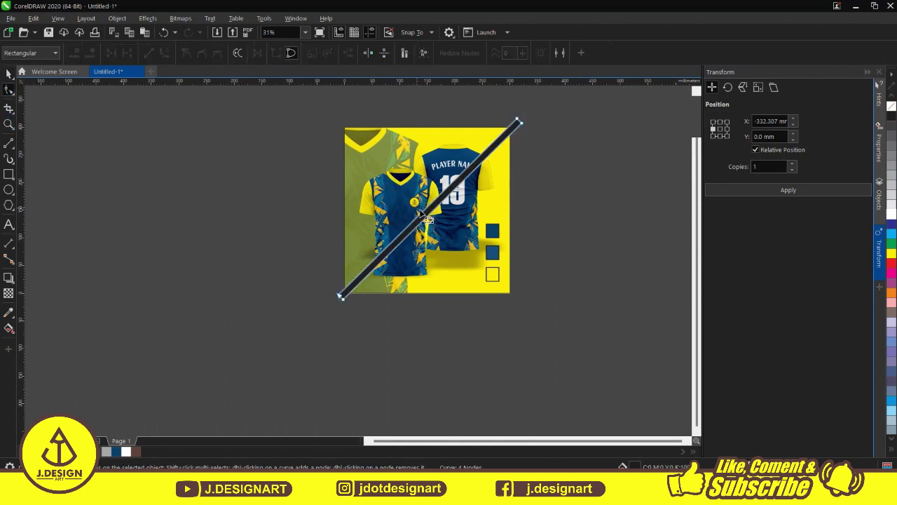
mouse_move(427, 219)
mouse_down()
mouse_move(394, 179)
mouse_move(464, 242)
mouse_up()
- Turn the thick line into a golden-yellow filled band and PowerClip it inside the poster
key(space)
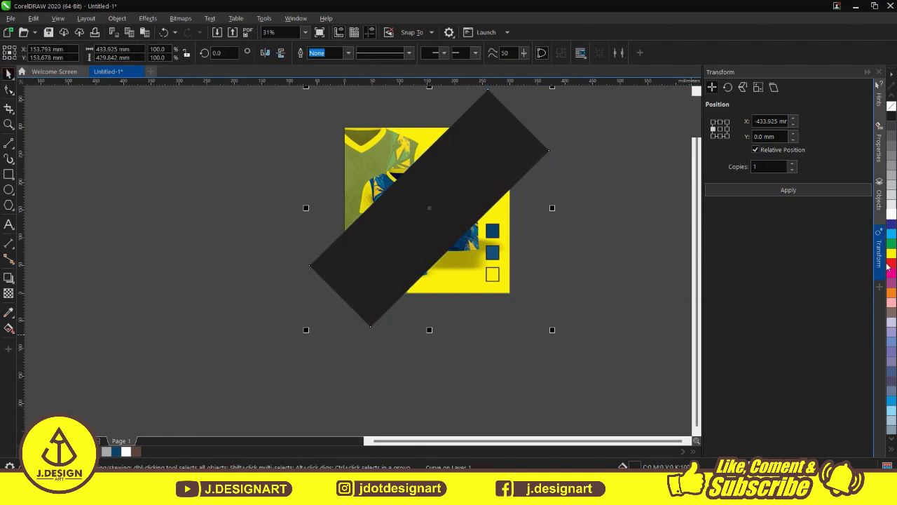
click(891, 293)
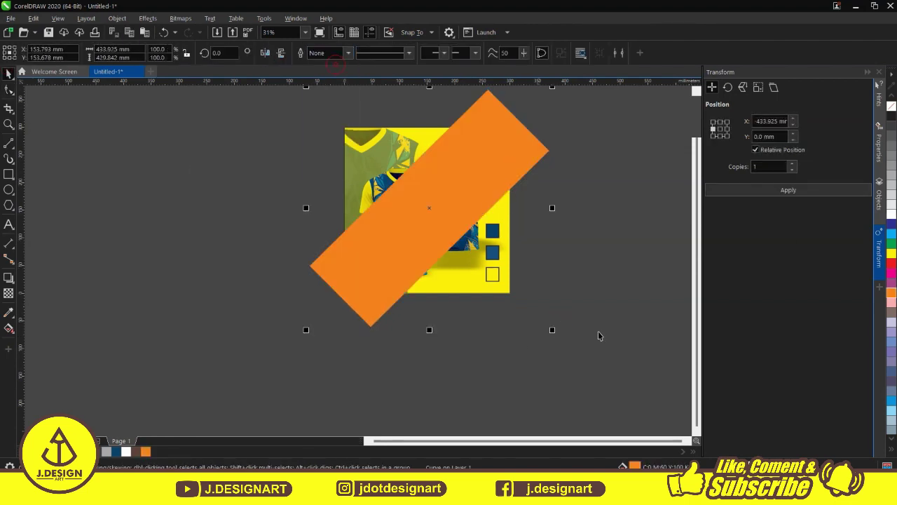
click(890, 447)
click(863, 350)
right_click(499, 135)
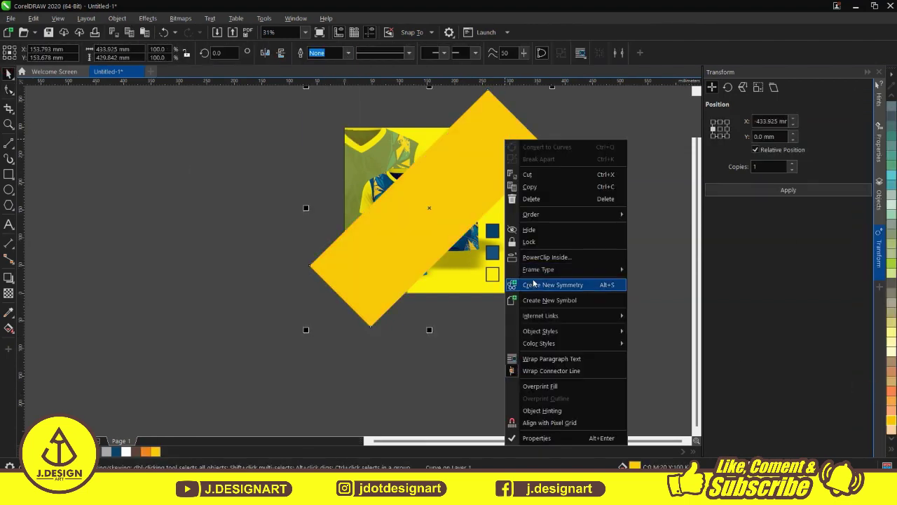
click(554, 285)
click(467, 281)
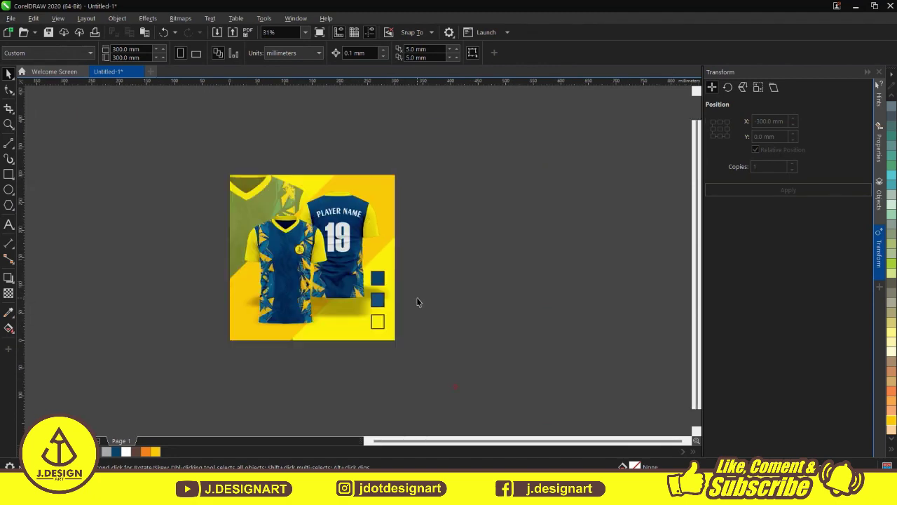
- Edit and finish the poster's PowerClip contents, then zoom in to review the poster
click(450, 288)
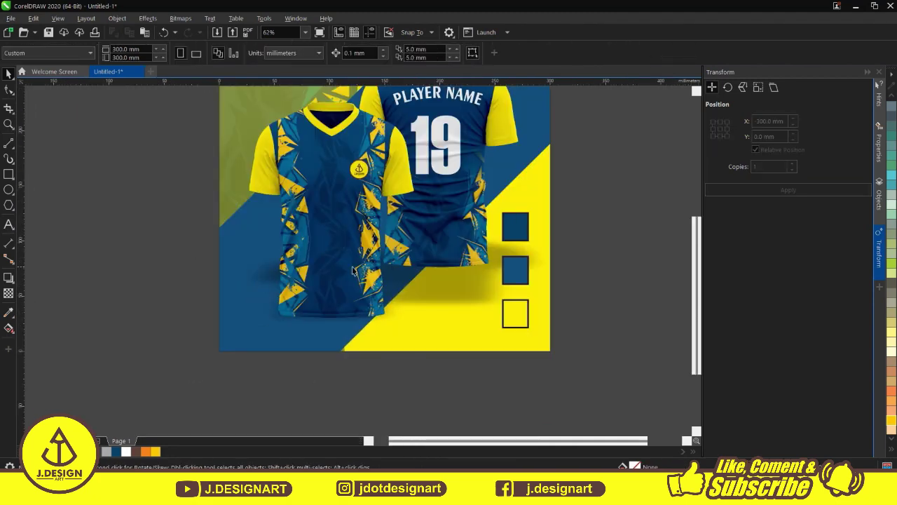
click(50, 100)
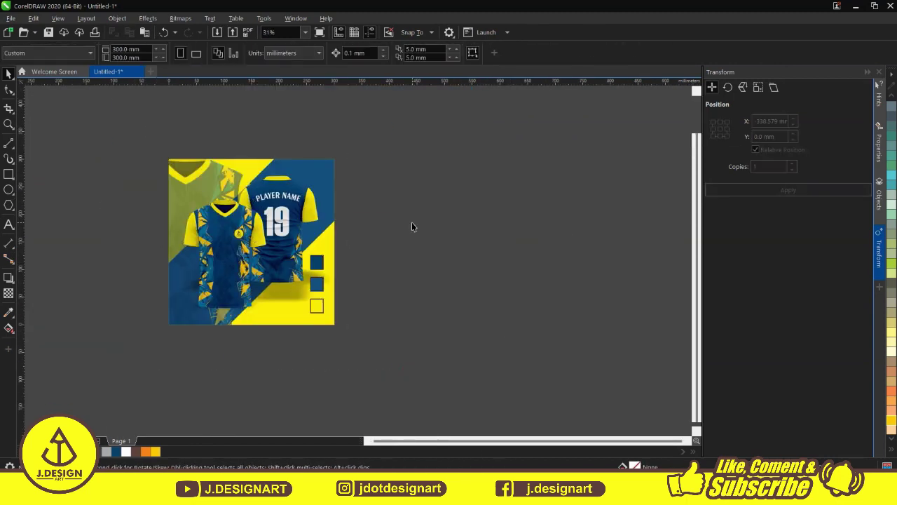
drag(166, 154, 338, 327)
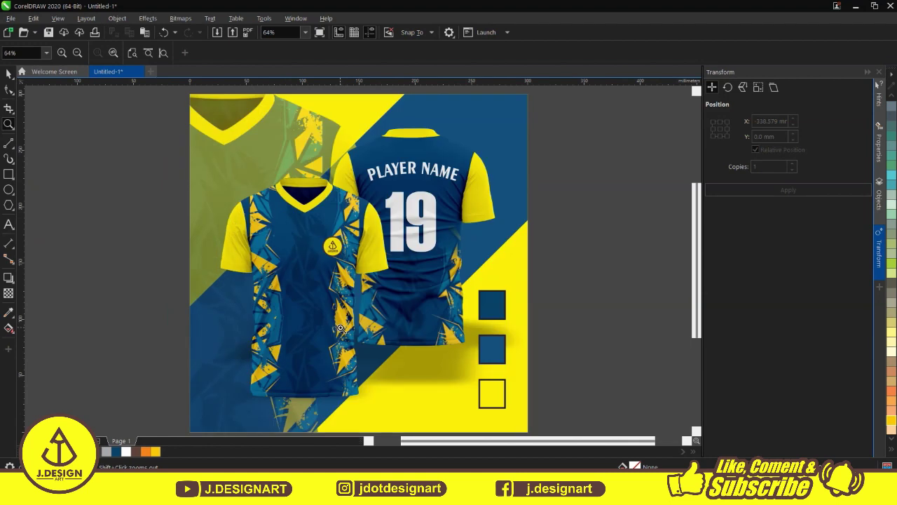
mouse_move(732, 18)
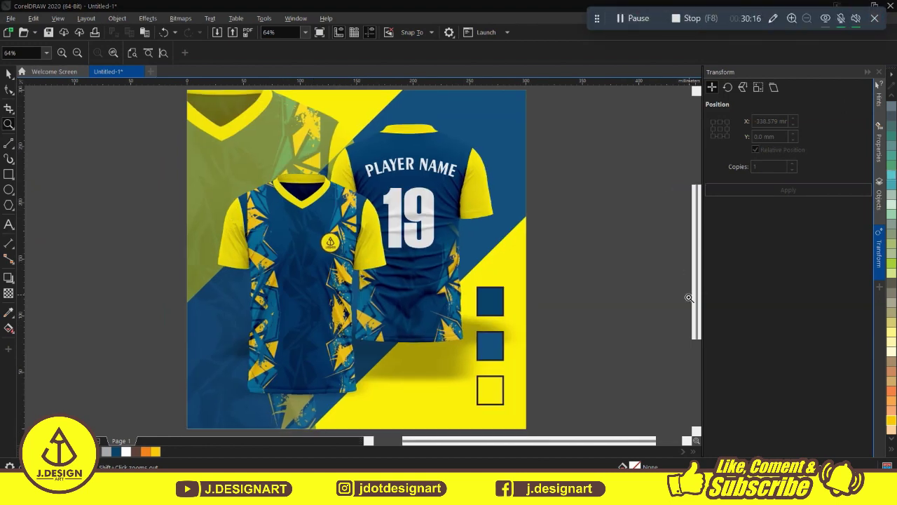
click(637, 25)
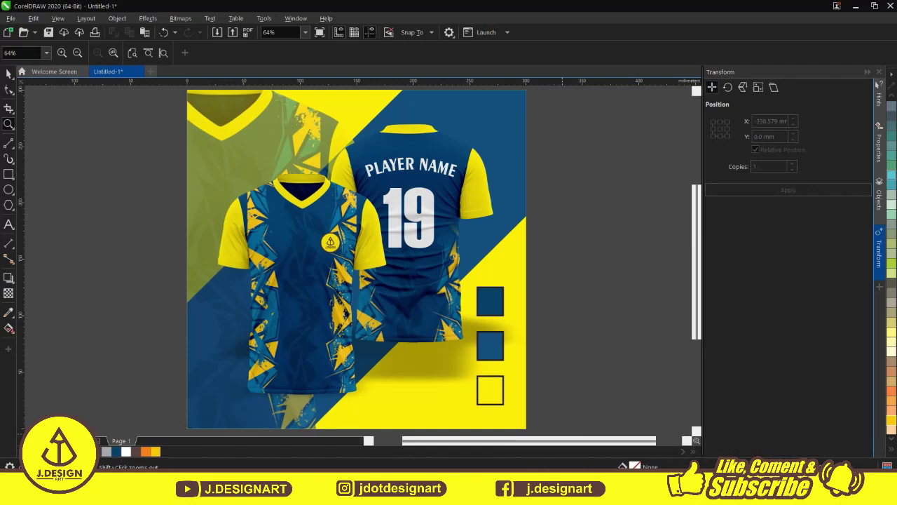